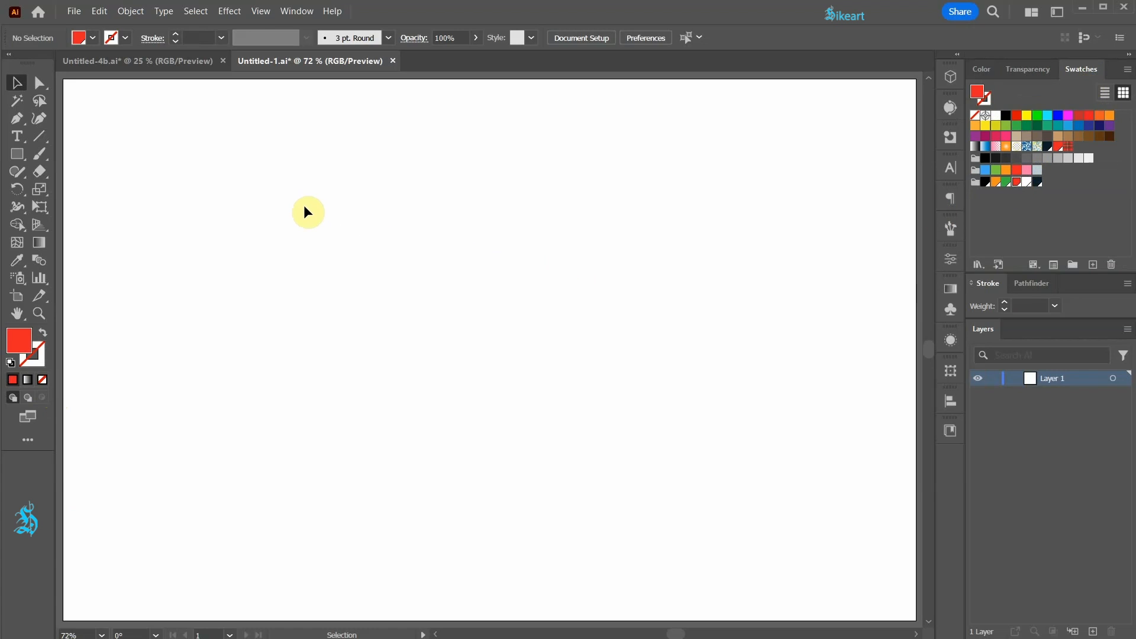
Step: Draw a large red square without a stroke on the empty artboard
{"action": "key", "text": "m"}
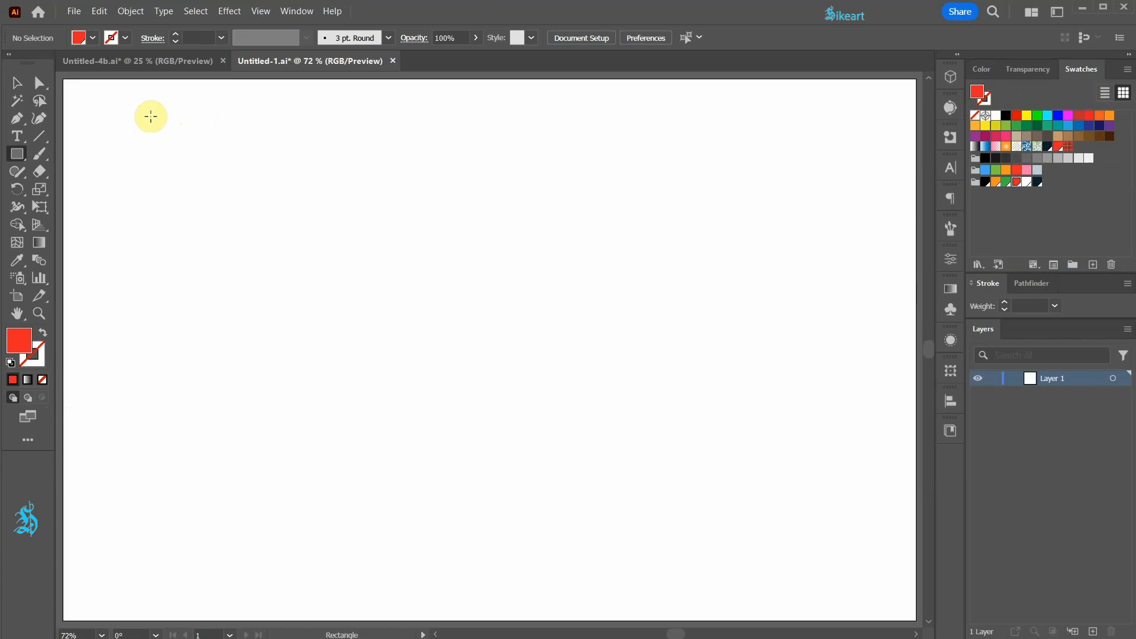
{"action": "left_click_drag", "start_coordinate": [180, 109], "coordinate": [663, 489]}
{"action": "key", "text": "ctrl+shift+a"}
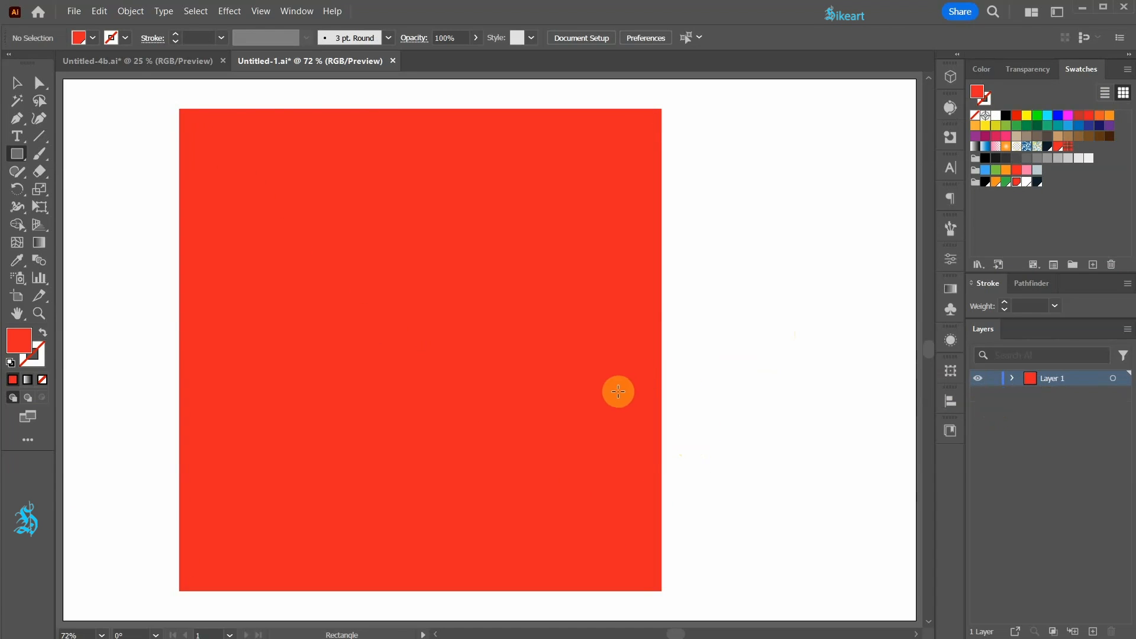
Step: Duplicate the red square in place, fill the copy white and narrow it symmetrically to a thin vertical strip at the square's centre
{"action": "key", "text": "v"}
{"action": "left_click", "coordinate": [545, 374]}
{"action": "key", "text": "ctrl+c"}
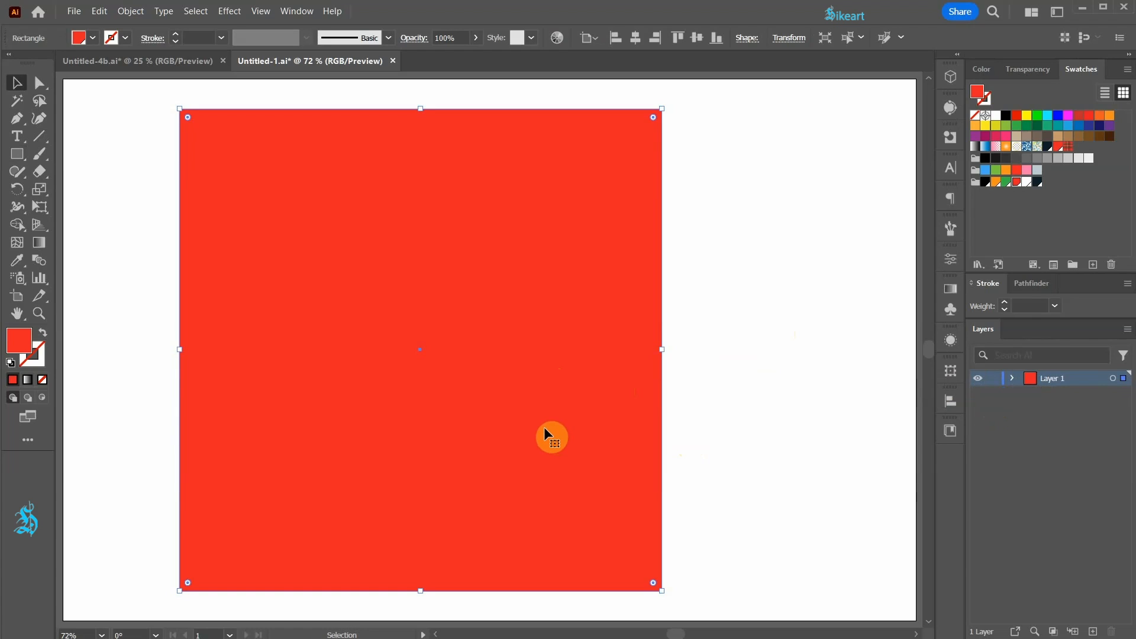
{"action": "key", "text": "ctrl+f"}
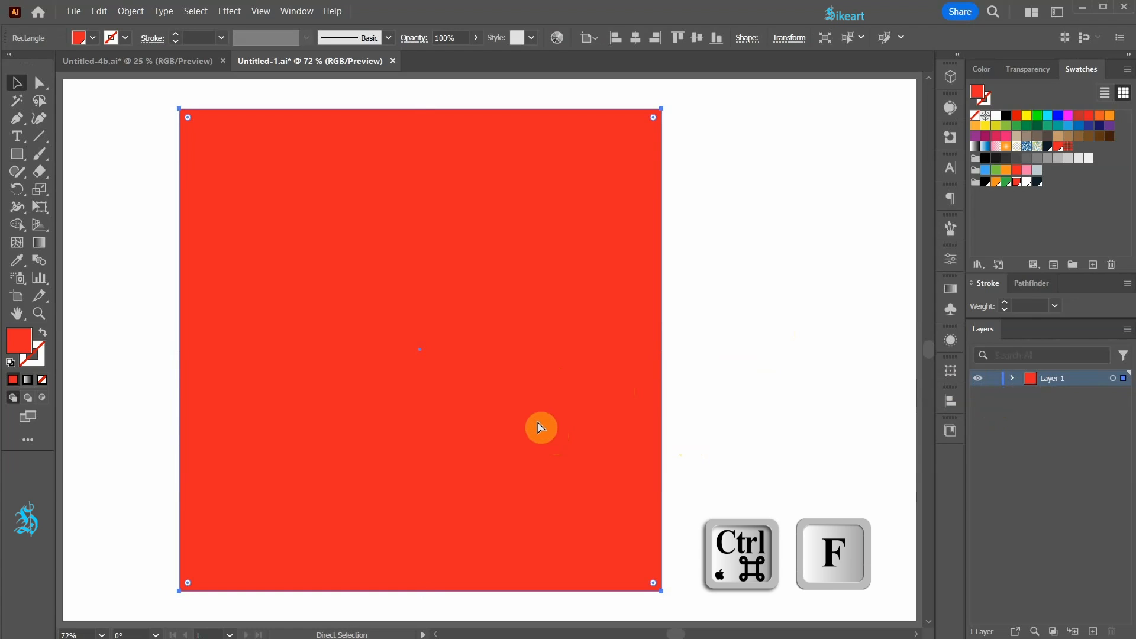
{"action": "key", "text": "ctrl+f"}
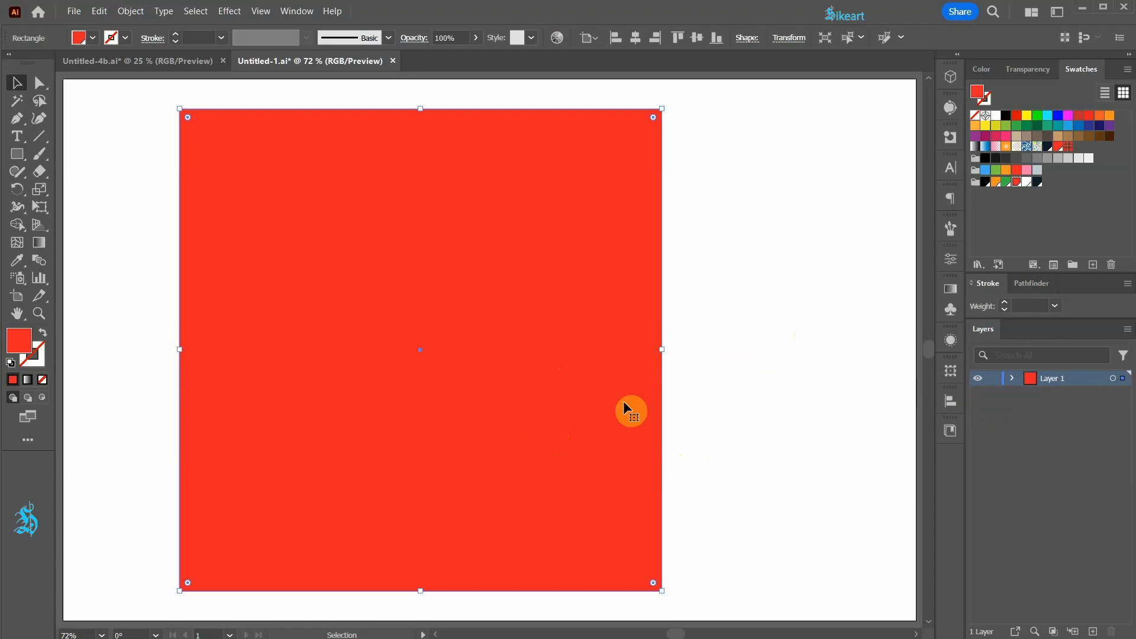
{"action": "left_click", "coordinate": [996, 116]}
{"action": "key", "text": "alt"}
{"action": "left_click_drag", "start_coordinate": [662, 350], "coordinate": [422, 351]}
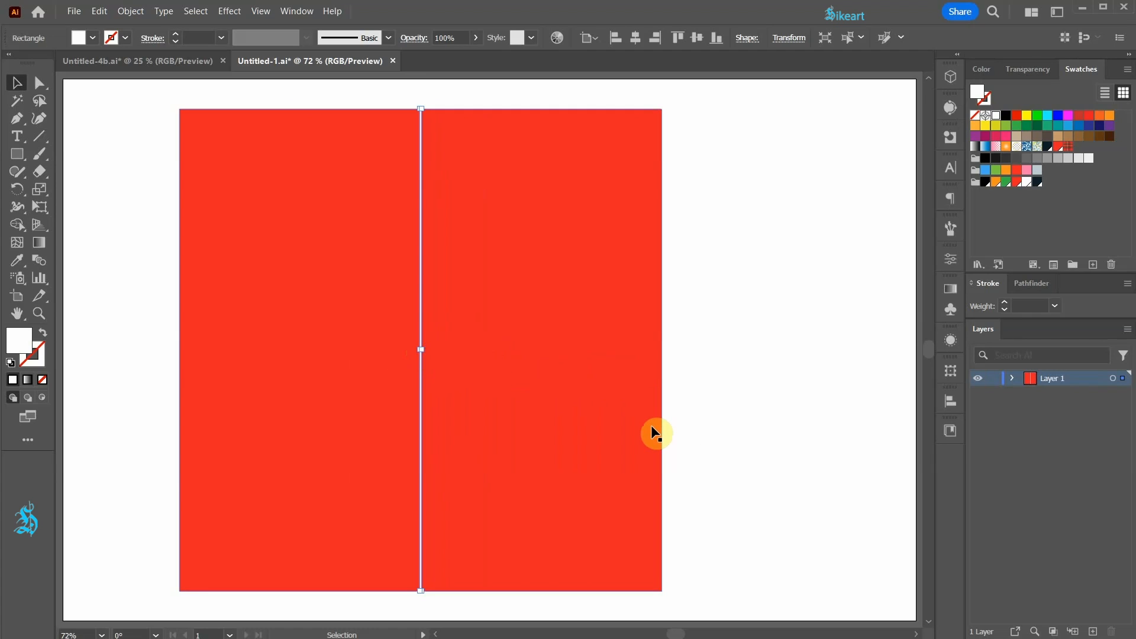
Step: Duplicate the white vertical strip in place and rotate the copy 90° into a horizontal strip through the square's centre
{"action": "key", "text": "ctrl+c"}
{"action": "key", "text": "ctrl+f"}
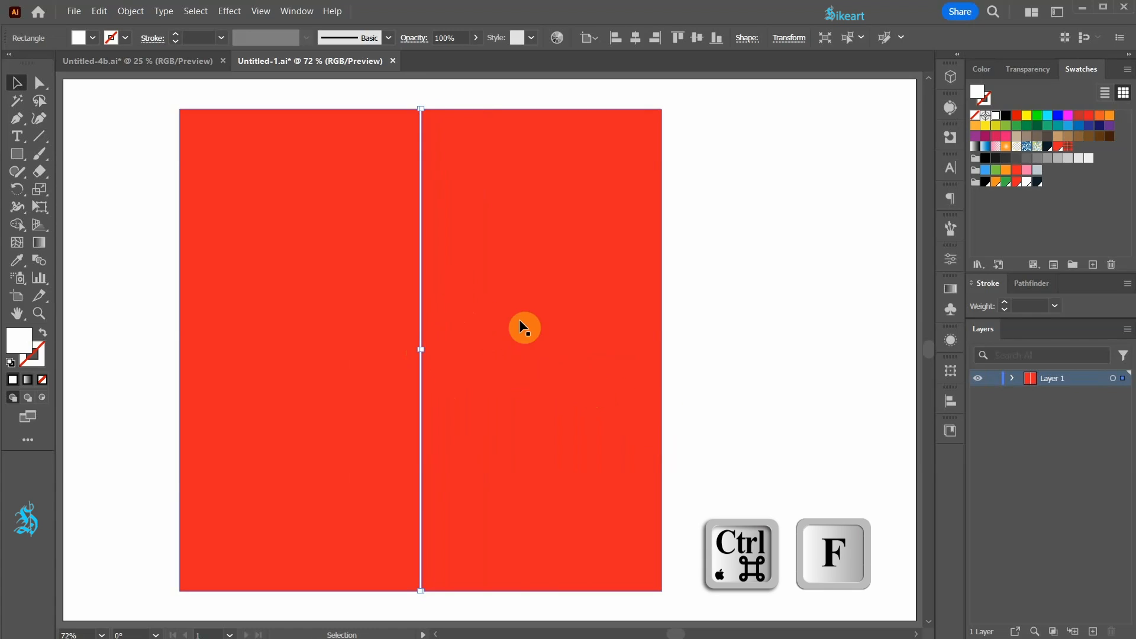
{"action": "left_click_drag", "start_coordinate": [424, 104], "coordinate": [575, 326]}
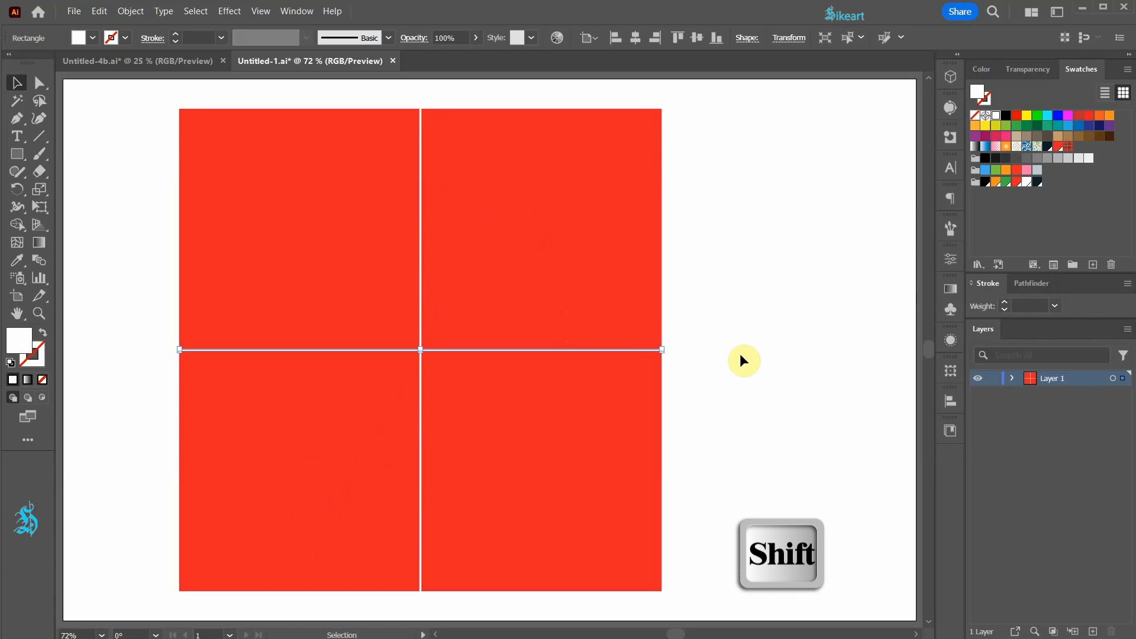
Step: Lock the red background square and add a wider, black-filled copy of the vertical white strip just right of centre
{"action": "left_click", "coordinate": [1014, 379]}
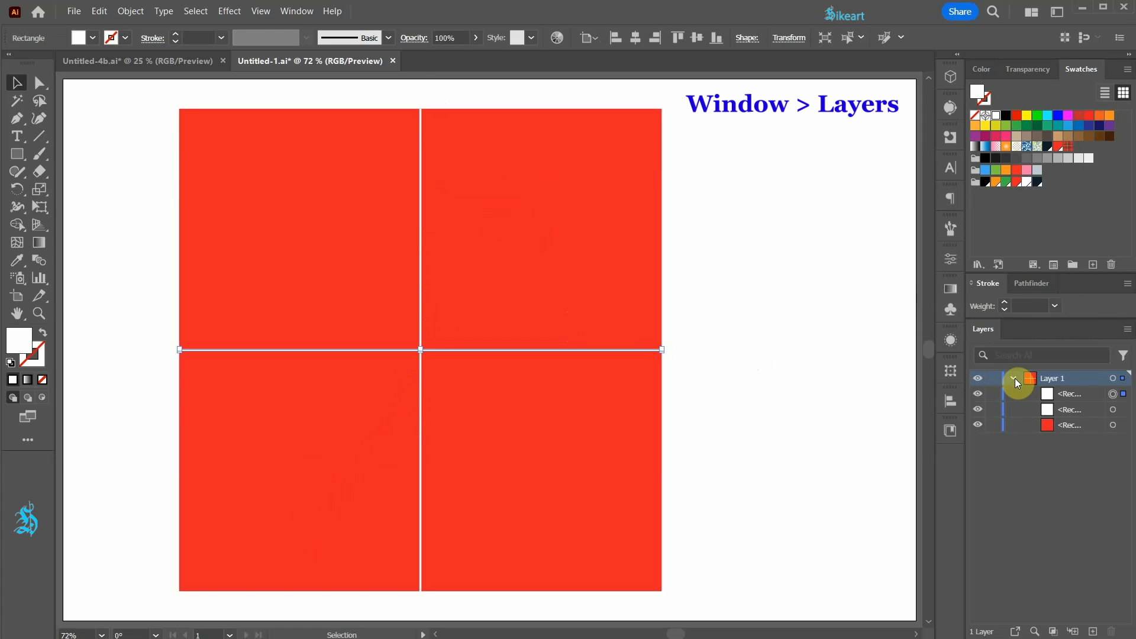
{"action": "left_click", "coordinate": [994, 426]}
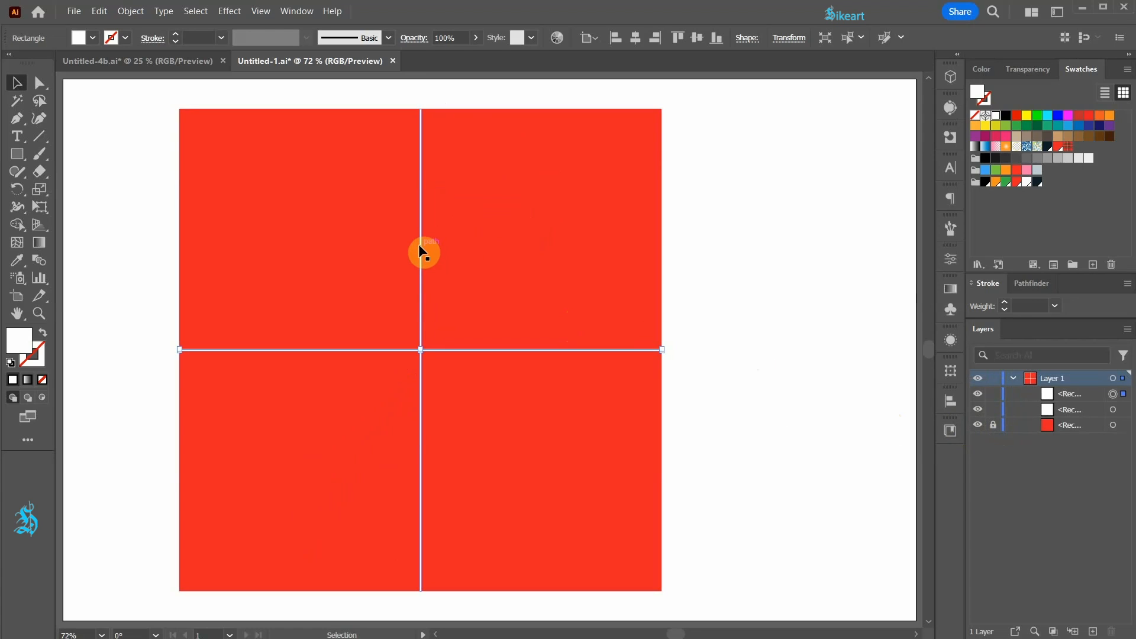
{"action": "left_click", "coordinate": [420, 259]}
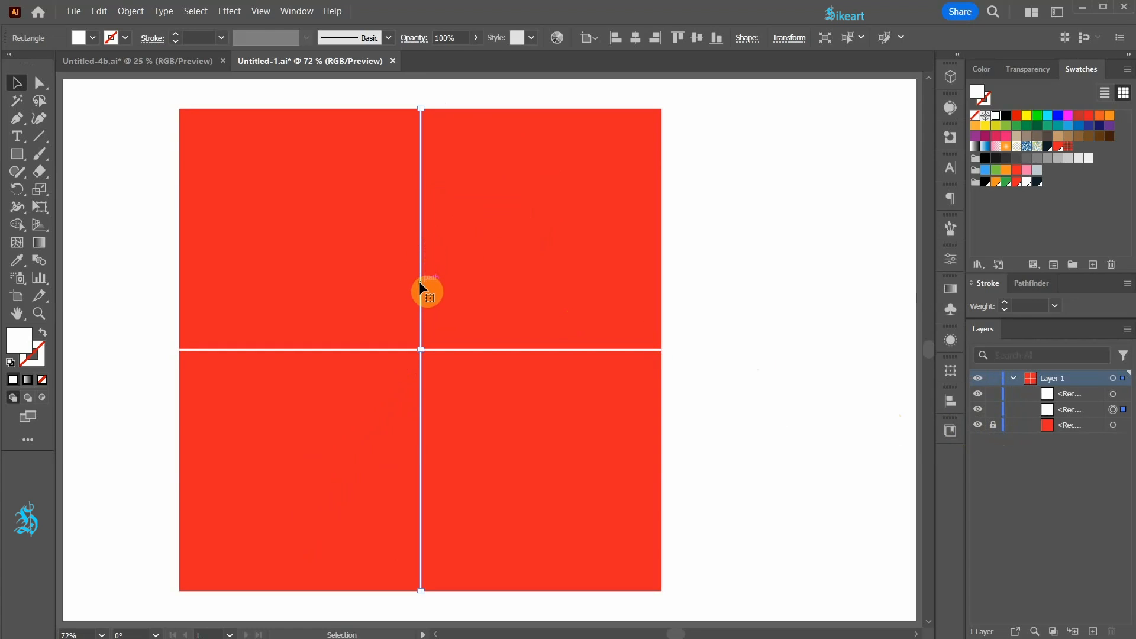
{"action": "mouse_move", "coordinate": [420, 282]}
{"action": "left_mouse_down"}
{"action": "mouse_move", "coordinate": [450, 286]}
{"action": "mouse_move", "coordinate": [441, 274]}
{"action": "mouse_move", "coordinate": [441, 287]}
{"action": "left_mouse_up"}
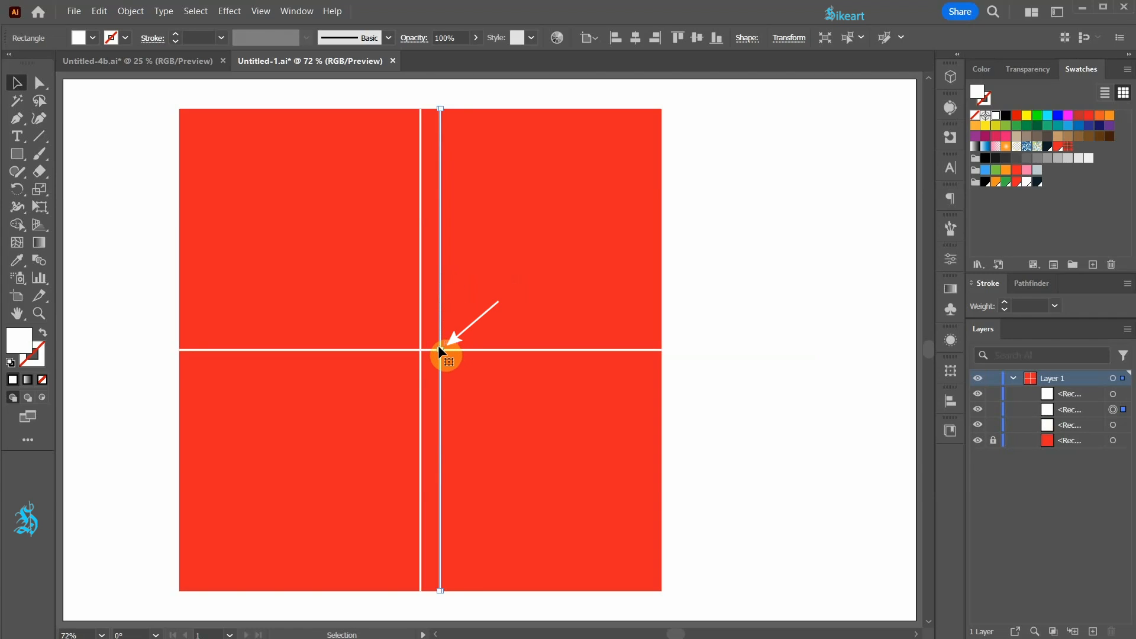
{"action": "left_click_drag", "start_coordinate": [442, 351], "coordinate": [445, 351]}
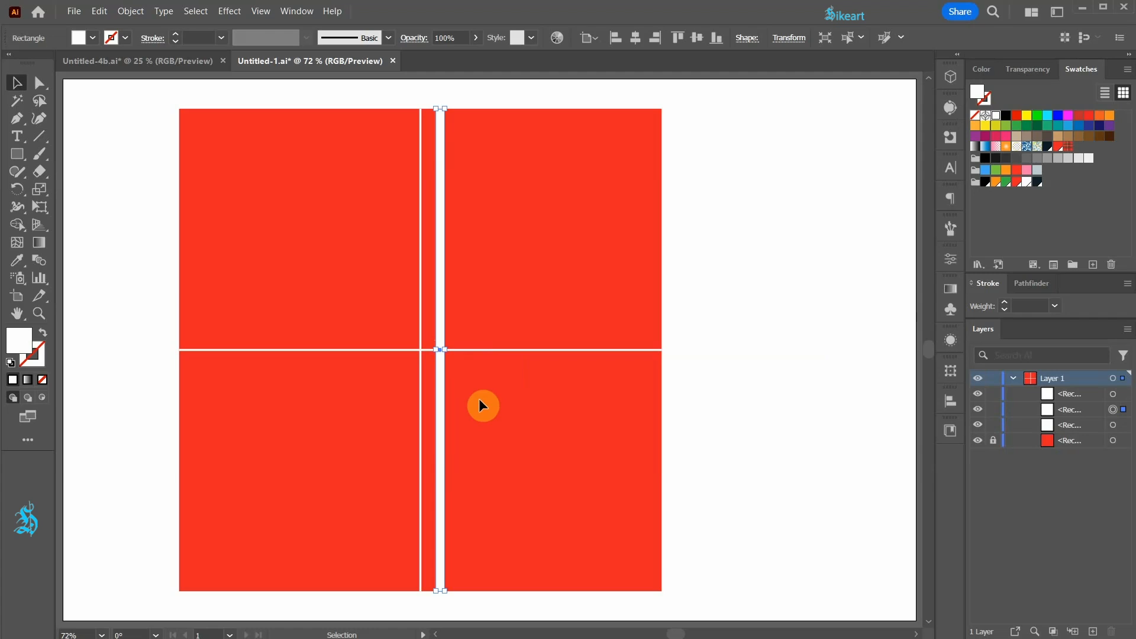
{"action": "left_click", "coordinate": [1007, 117]}
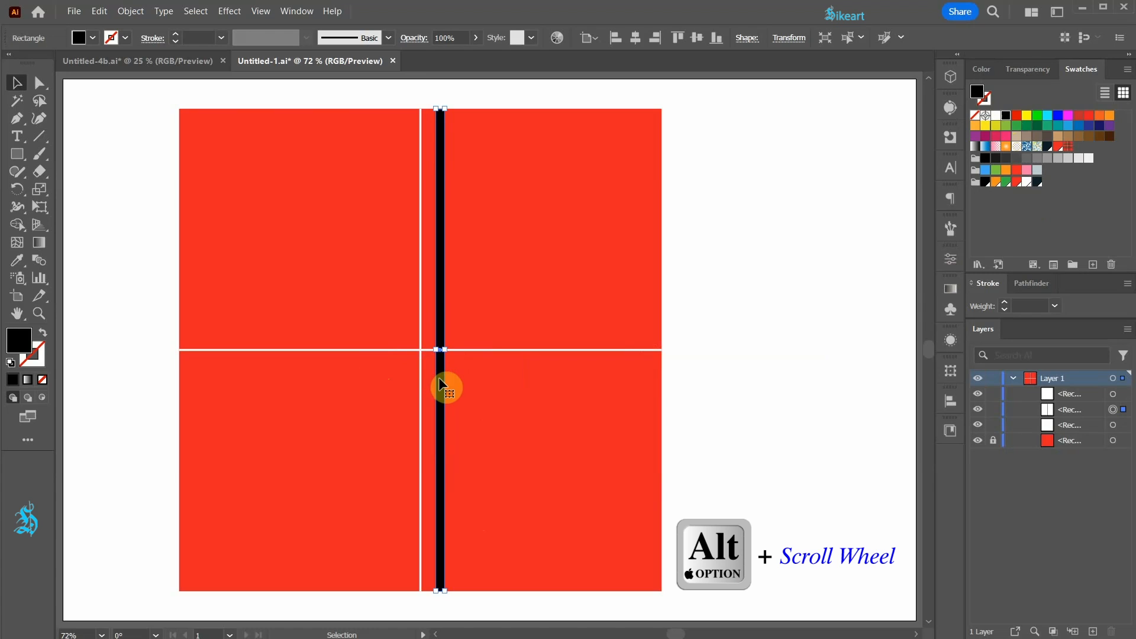
Step: Reflect a copy of the black strip across the square's centre to the other side of the vertical white line
{"action": "scroll", "coordinate": [418, 349], "scroll_direction": "up", "scroll_amount": 2, "text": "alt"}
{"action": "scroll", "coordinate": [418, 350], "scroll_direction": "up", "scroll_amount": 3, "text": "alt"}
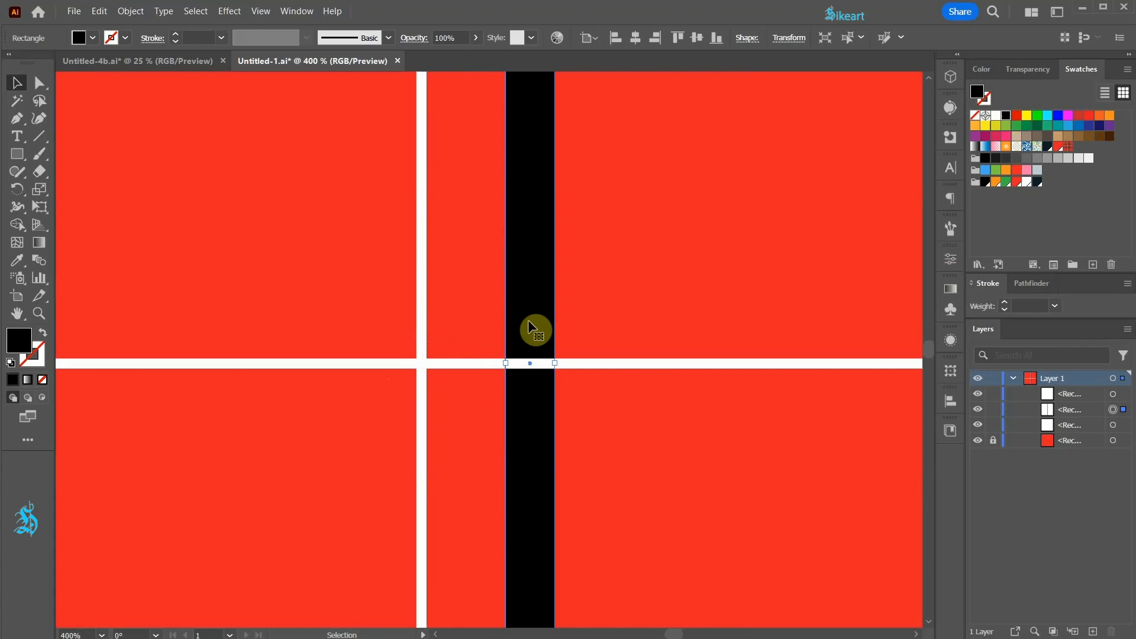
{"action": "key", "text": "o"}
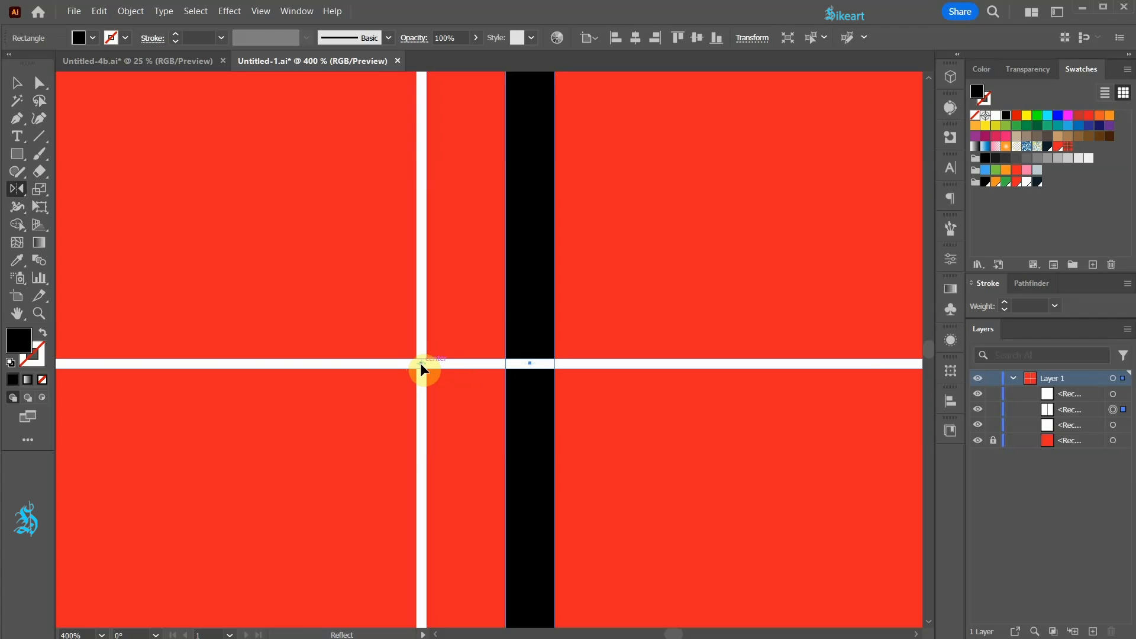
{"action": "left_click", "coordinate": [421, 364]}
{"action": "left_click_drag", "start_coordinate": [526, 192], "coordinate": [391, 233]}
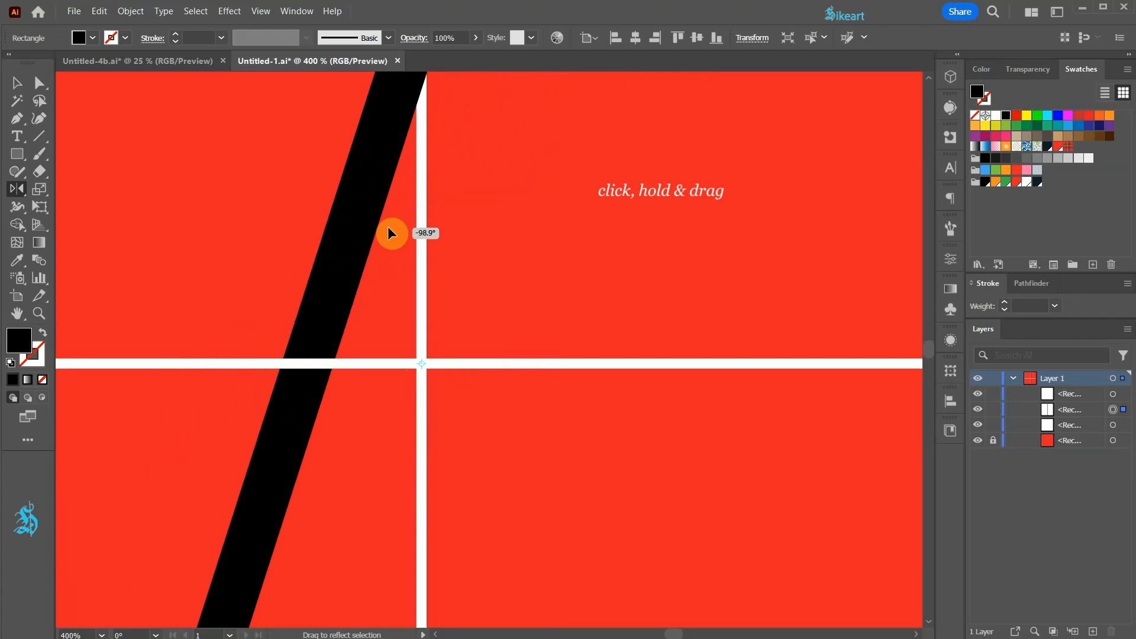
{"action": "left_click_drag", "start_coordinate": [389, 228], "coordinate": [358, 339]}
{"action": "key", "text": "shift+alt"}
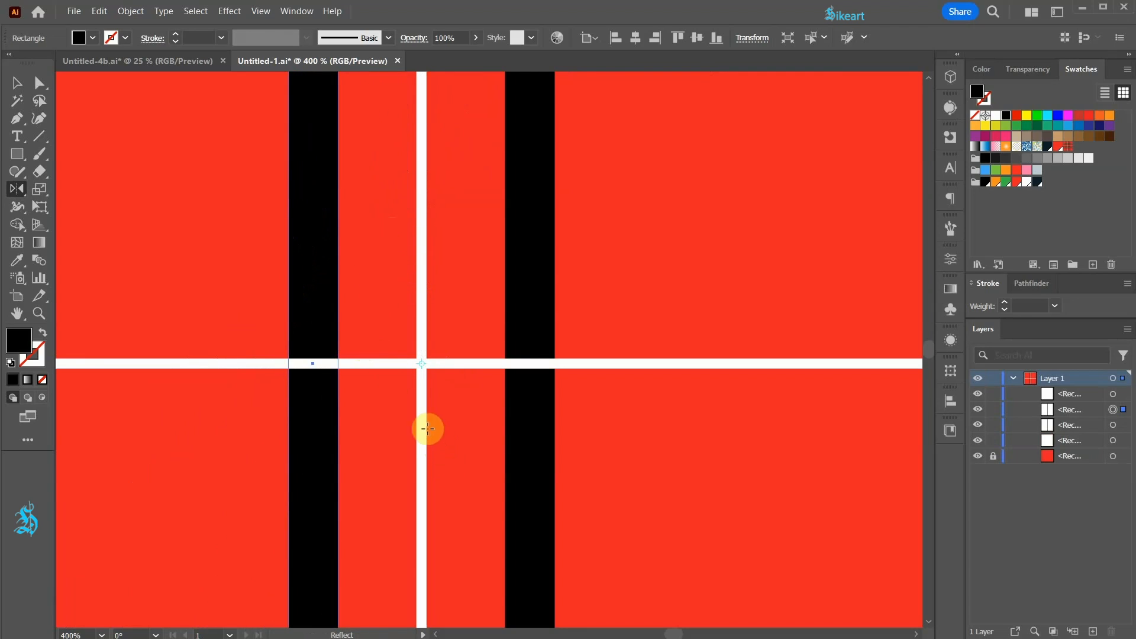
Step: Duplicate both vertical black strips in place and rotate the copies 90° so they run horizontally on either side of the white line
{"action": "key", "text": "ctrl+0"}
{"action": "key", "text": "v"}
{"action": "left_click", "coordinate": [410, 374]}
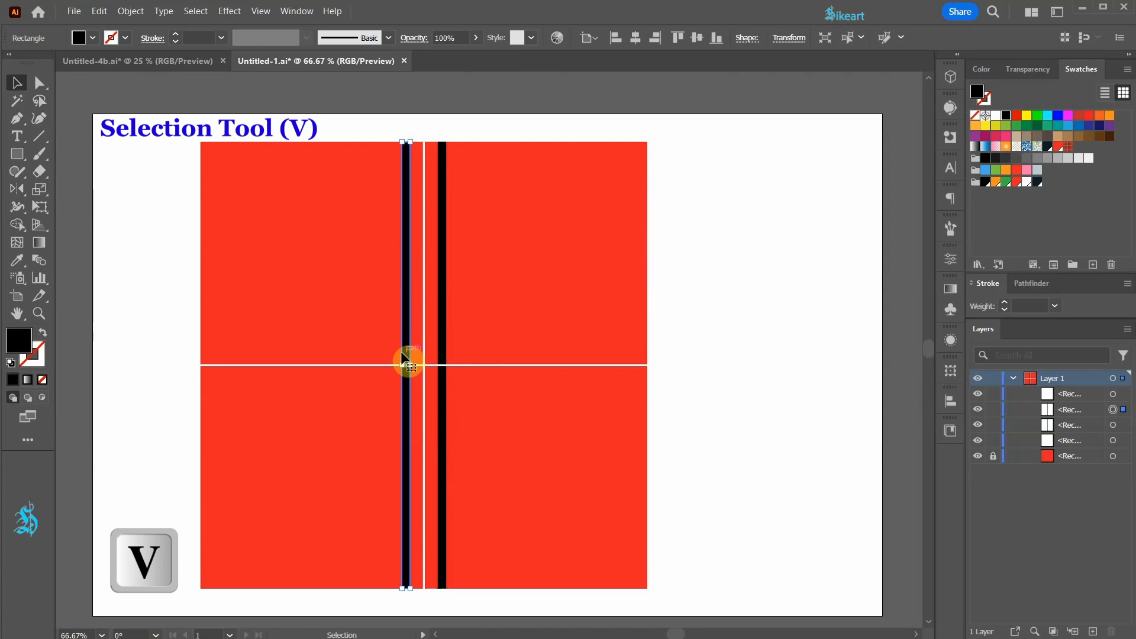
{"action": "key", "text": "shift"}
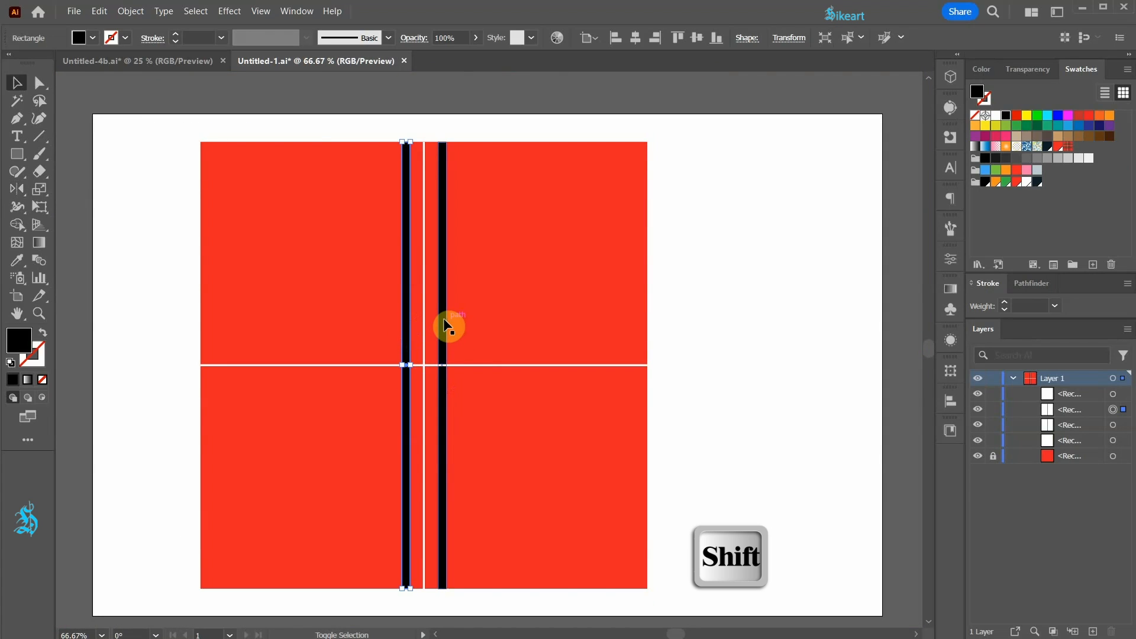
{"action": "left_click", "coordinate": [443, 318], "text": "shift"}
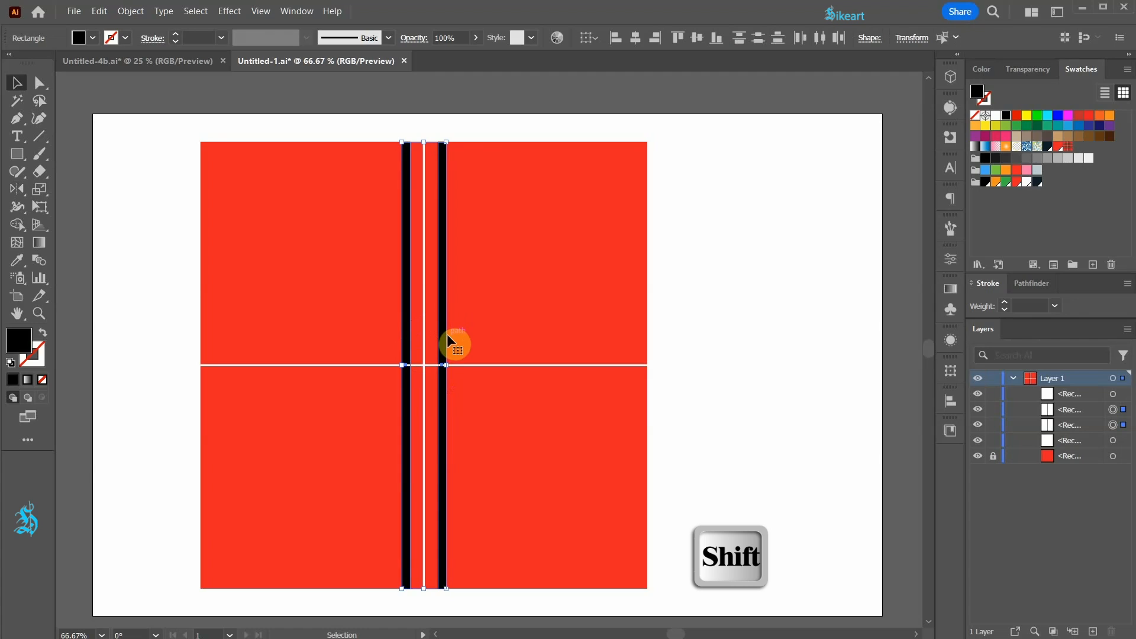
{"action": "key", "text": "ctrl+c"}
{"action": "key", "text": "ctrl+f"}
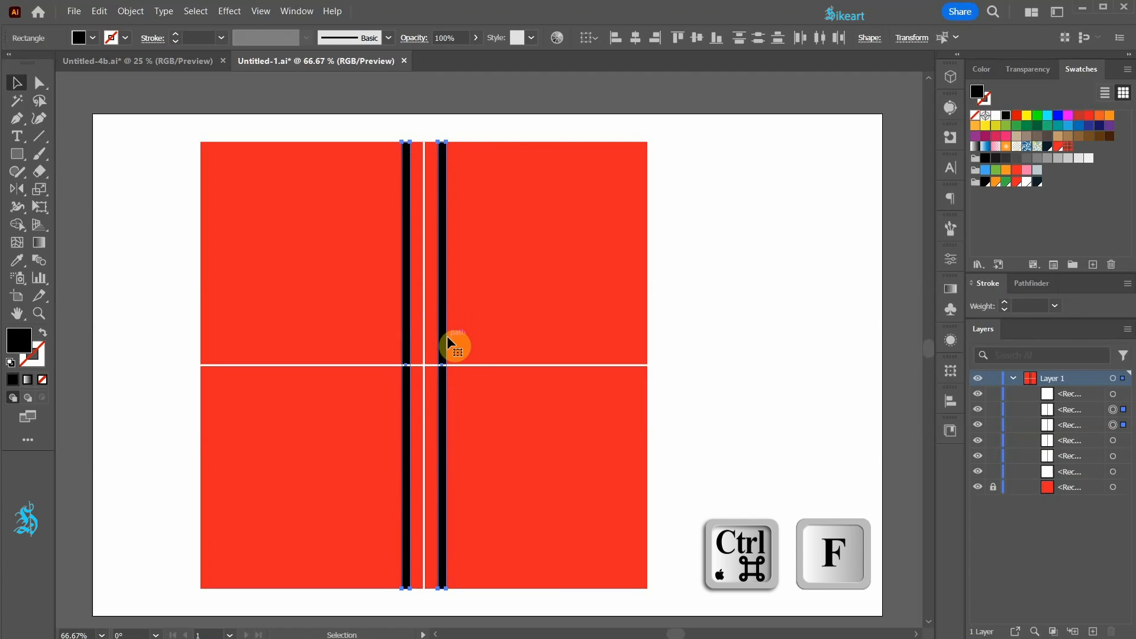
{"action": "key", "text": "shift"}
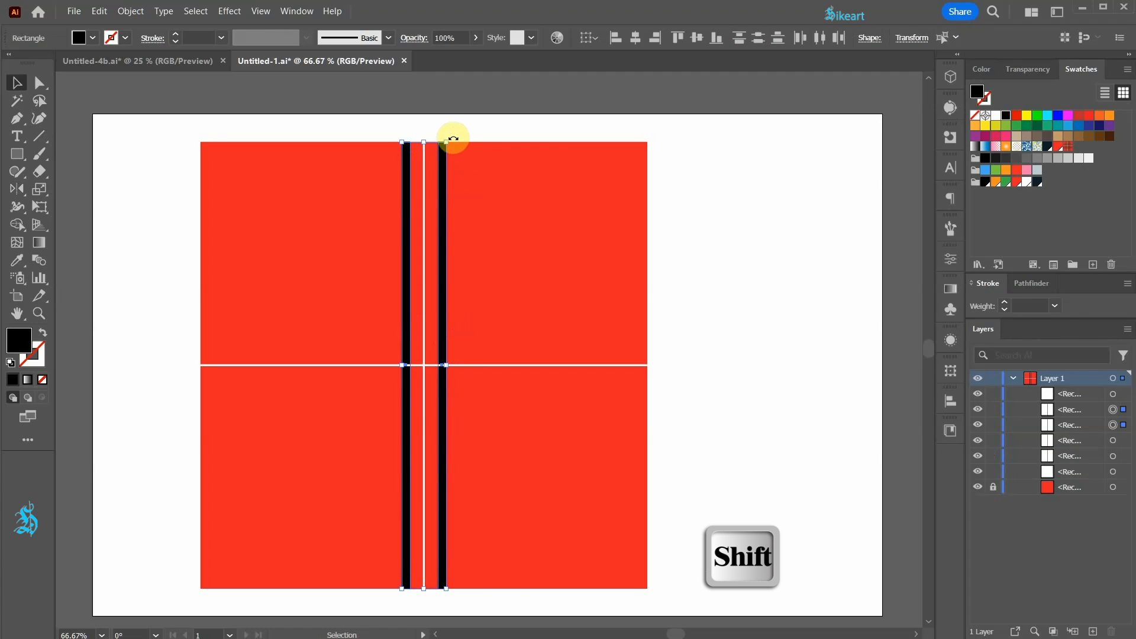
{"action": "left_click_drag", "start_coordinate": [447, 132], "coordinate": [591, 363]}
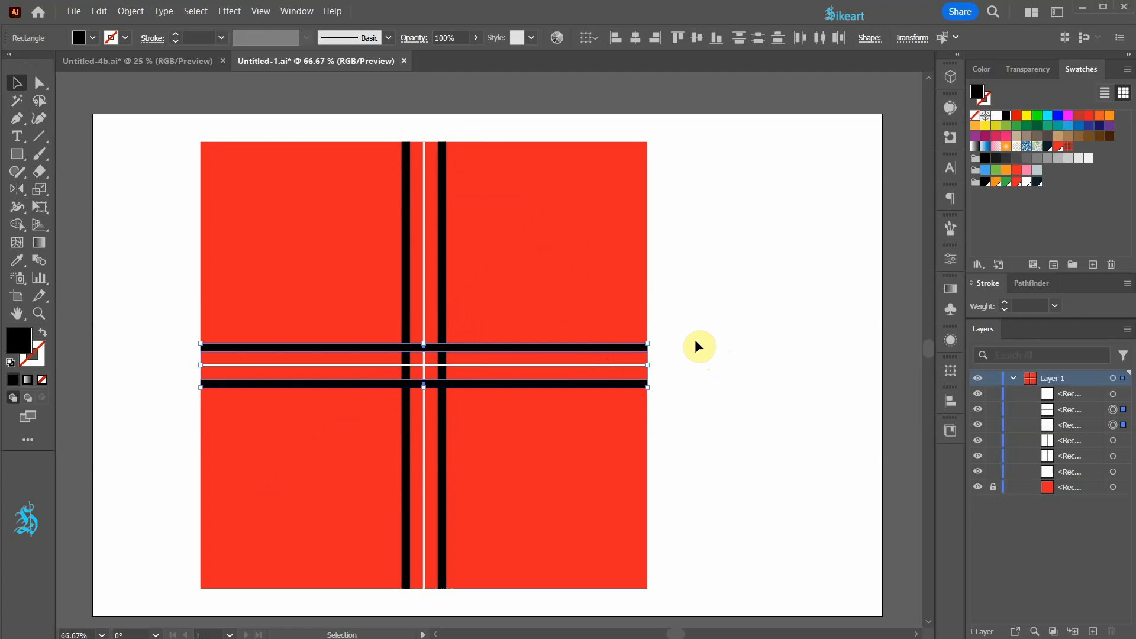
{"action": "left_click", "coordinate": [696, 342]}
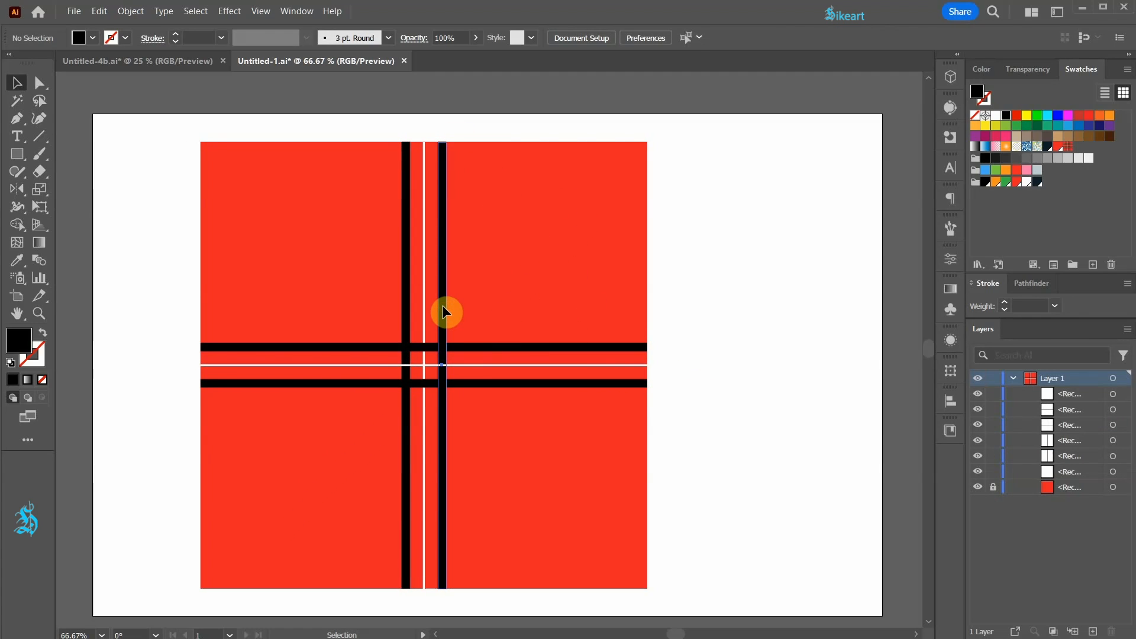
Step: Copy the right vertical black strip farther right, widen it into a broad band and fill it with dark navy R=13 G=32 B=41
{"action": "left_click_drag", "start_coordinate": [443, 306], "coordinate": [507, 304]}
{"action": "left_click_drag", "start_coordinate": [511, 365], "coordinate": [541, 365]}
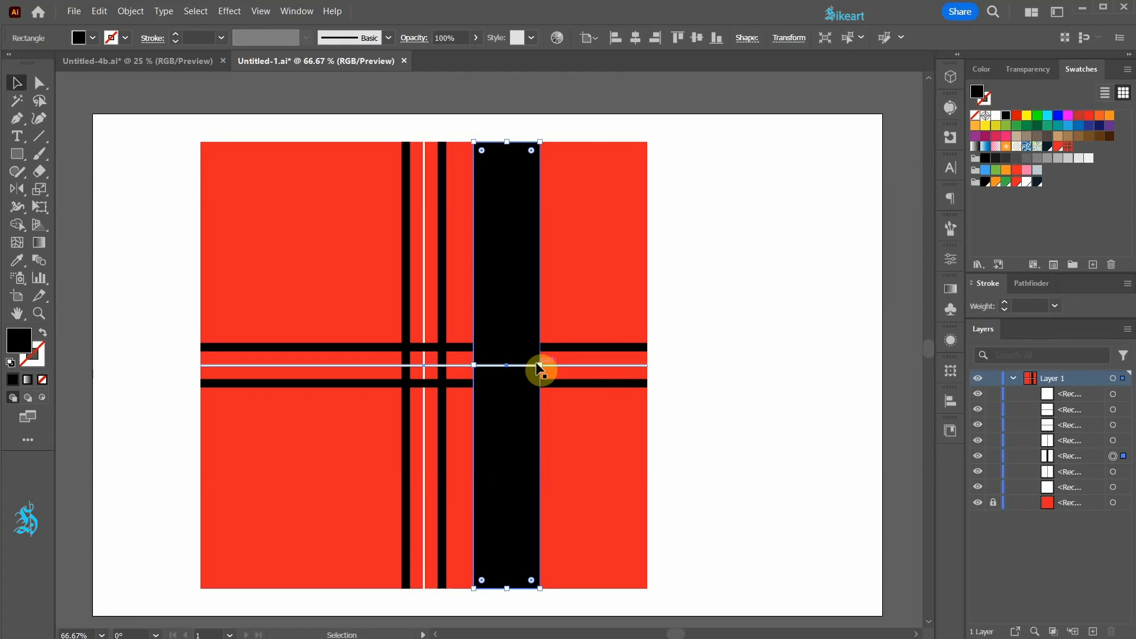
{"action": "left_click", "coordinate": [1039, 182]}
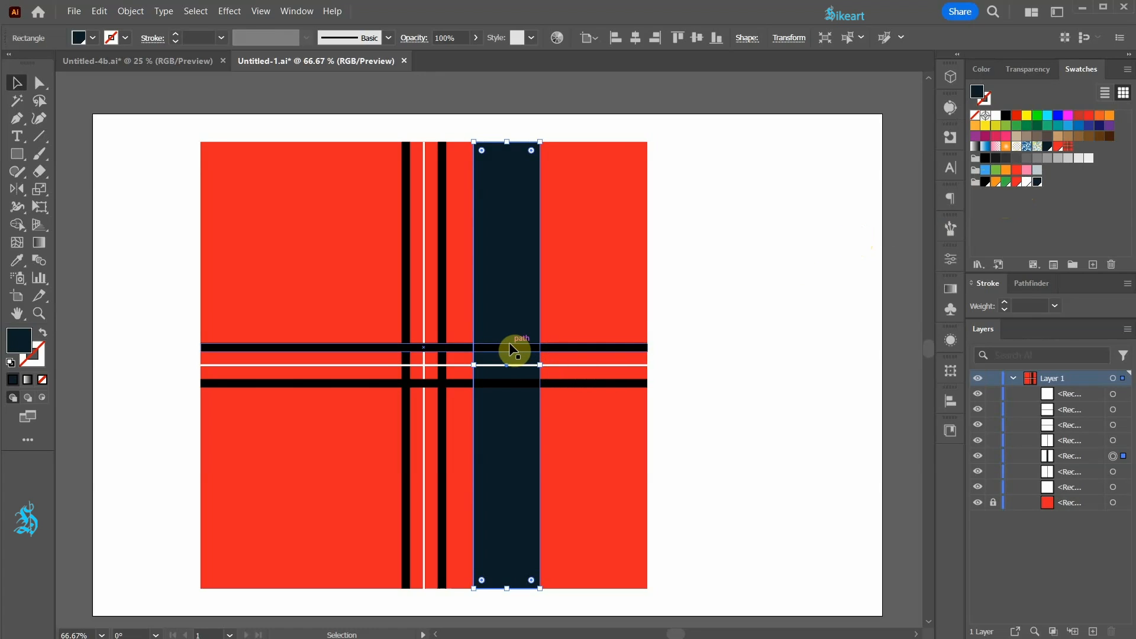
Step: Reflect a copy of the broad navy band across the square's centre to the left side
{"action": "key", "text": "o"}
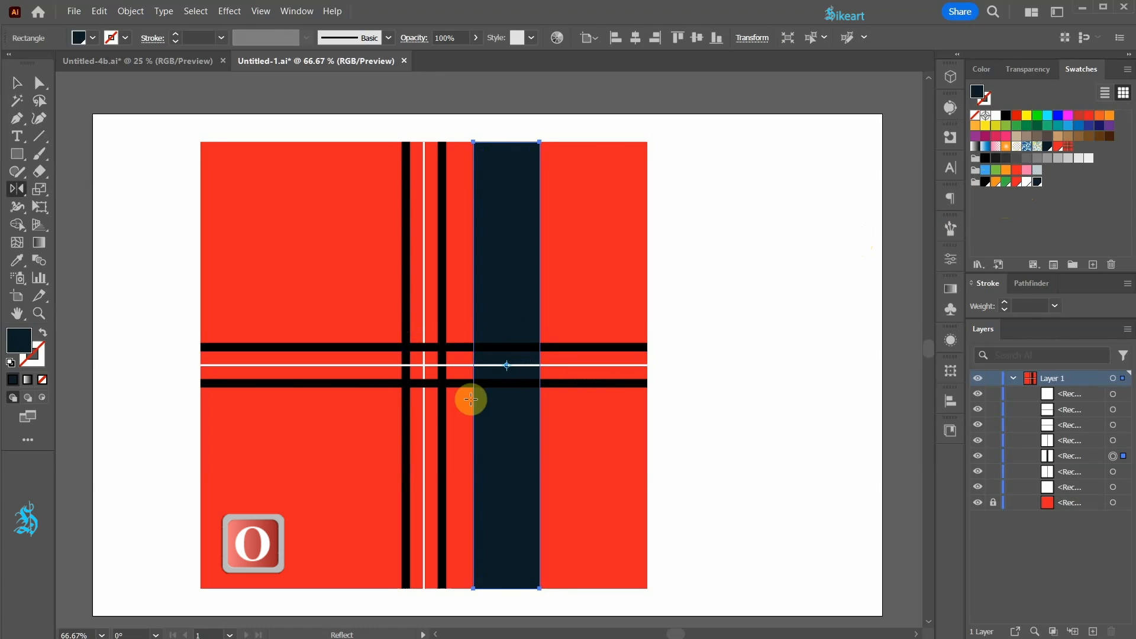
{"action": "left_click", "coordinate": [424, 366]}
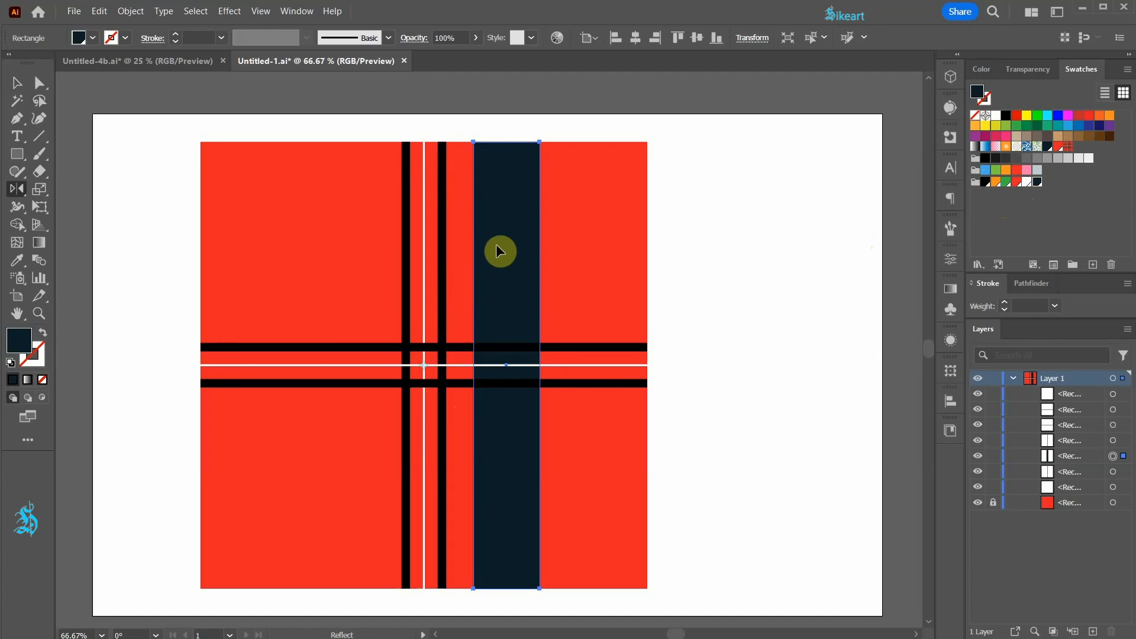
{"action": "left_click_drag", "start_coordinate": [506, 230], "coordinate": [371, 271]}
{"action": "key", "text": "v"}
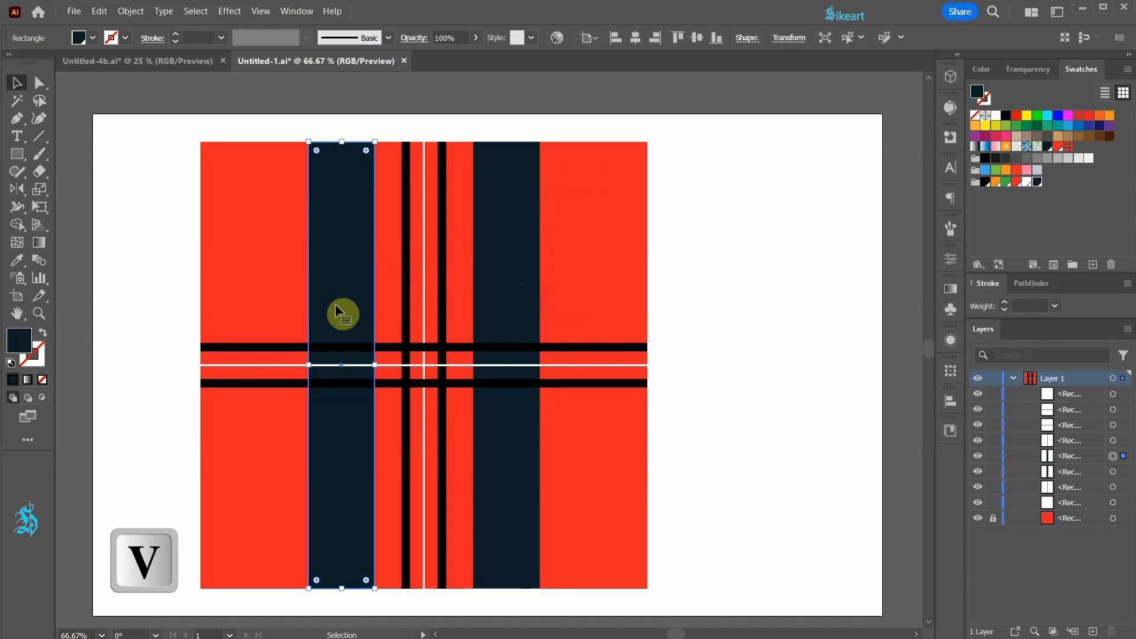
Step: Duplicate both vertical navy bands in place and rotate the copies 90° into horizontal bands above and below the centre
{"action": "left_click", "coordinate": [497, 244], "text": "shift"}
{"action": "left_click", "coordinate": [496, 244], "text": "shift"}
{"action": "key", "text": "ctrl+c"}
{"action": "key", "text": "ctrl+f"}
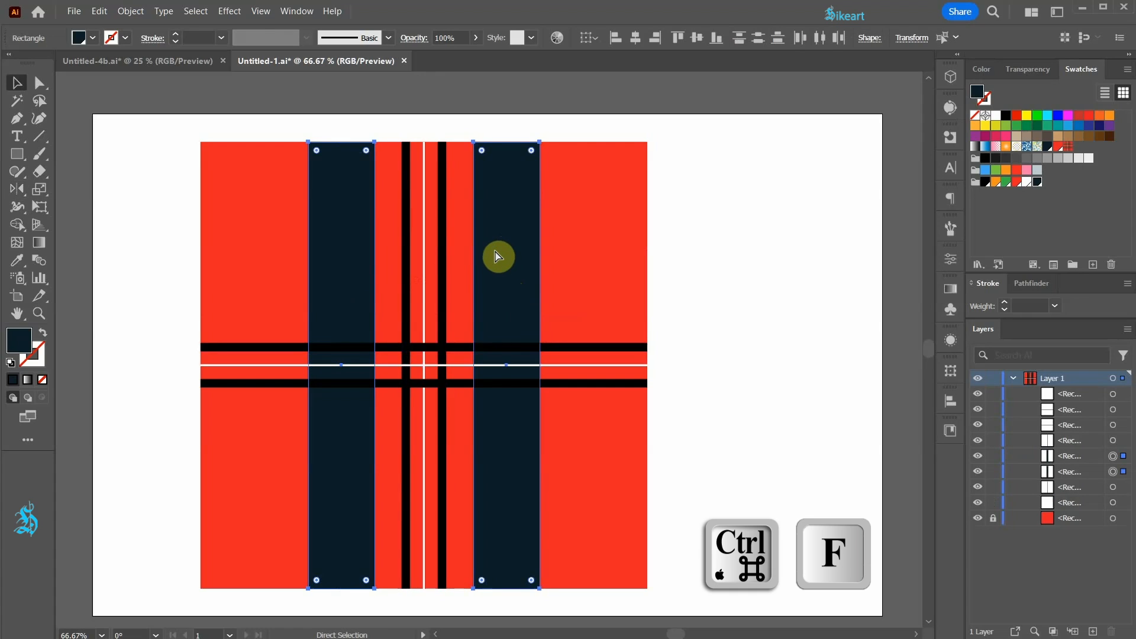
{"action": "left_click_drag", "start_coordinate": [542, 141], "coordinate": [680, 410]}
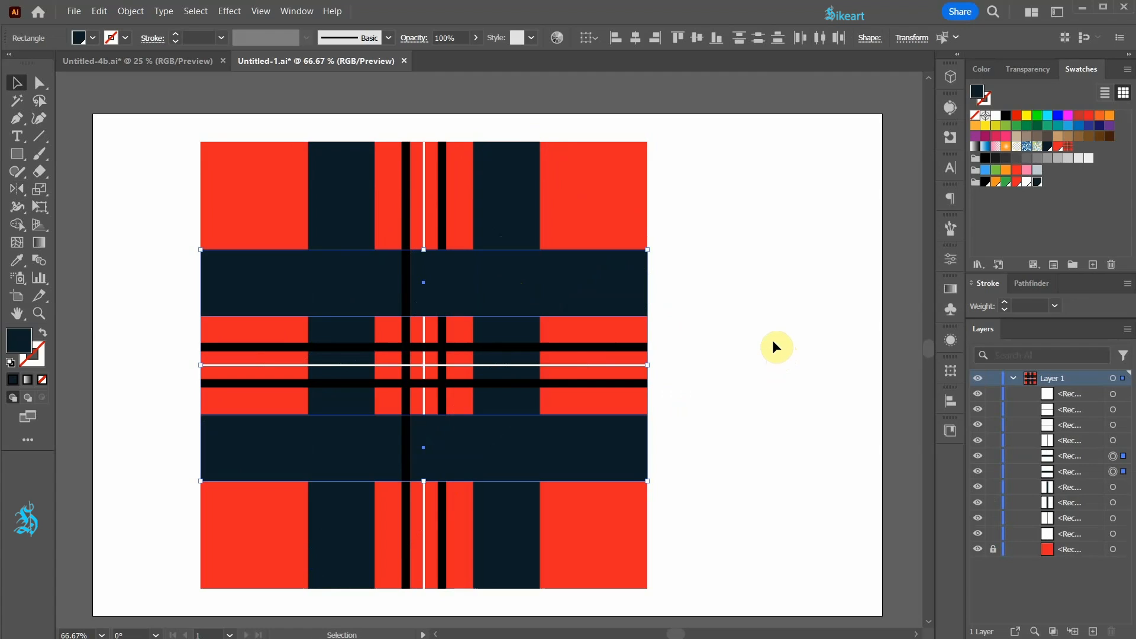
{"action": "left_click", "coordinate": [758, 330]}
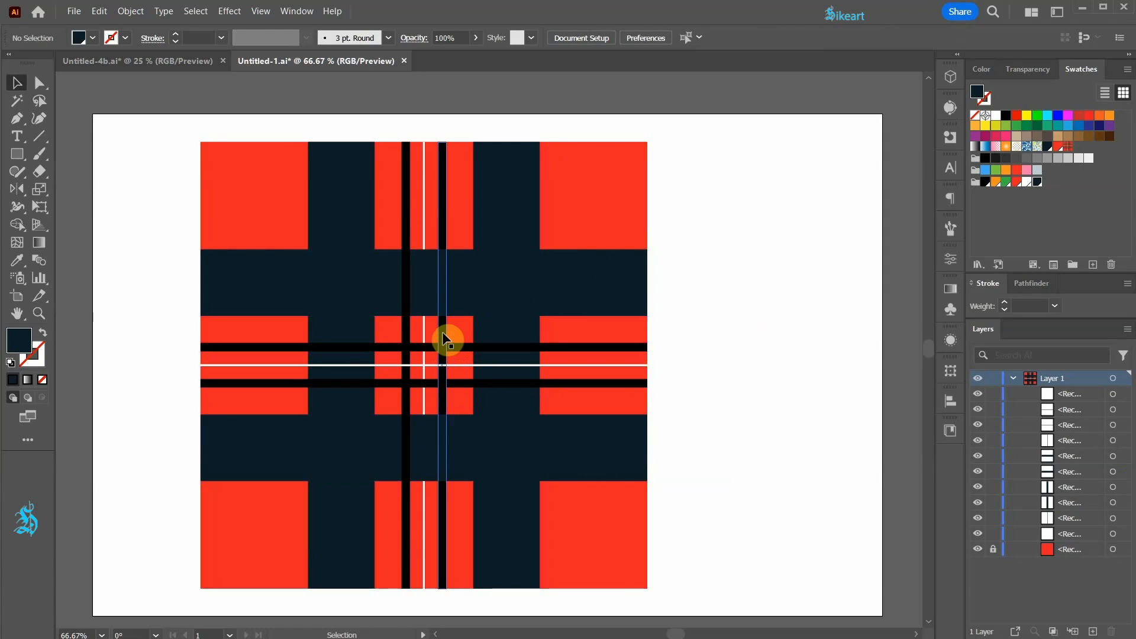
Step: Copy the right vertical black strip onto the right navy band, fill the copy with green and bring it to the front
{"action": "left_click_drag", "start_coordinate": [443, 334], "coordinate": [493, 330]}
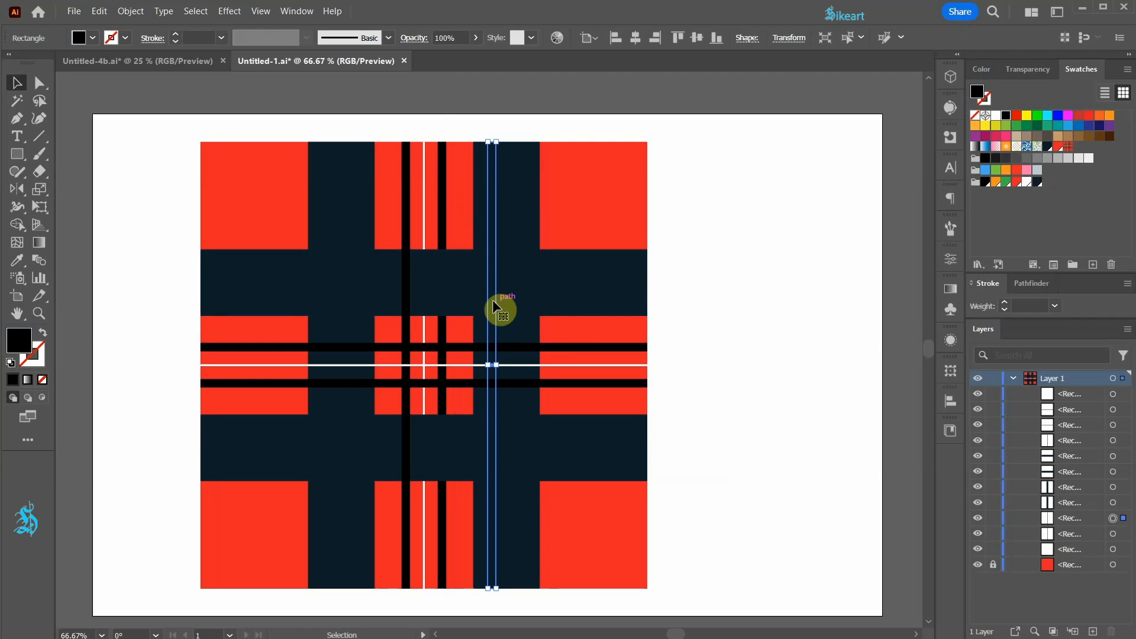
{"action": "left_click", "coordinate": [1006, 183]}
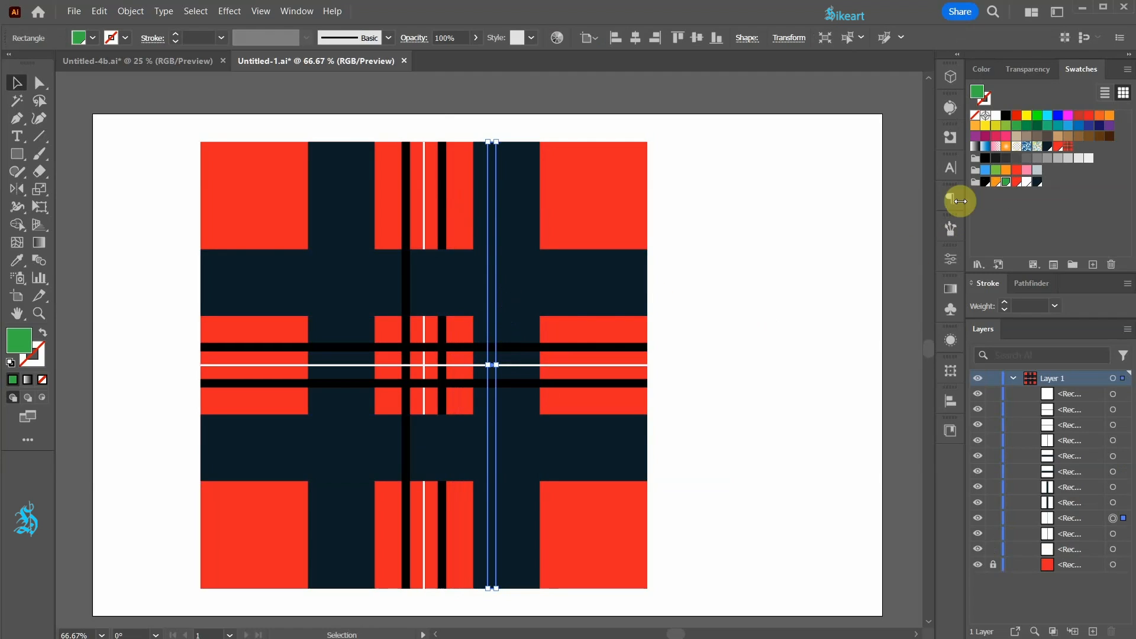
{"action": "right_click", "coordinate": [493, 202]}
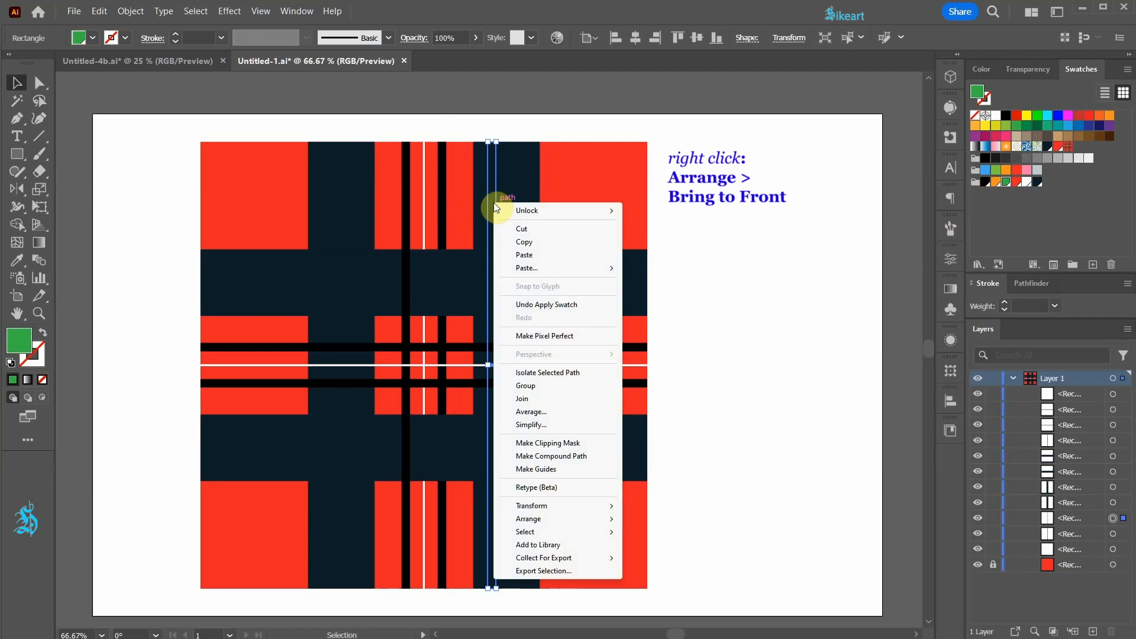
{"action": "mouse_move", "coordinate": [605, 520]}
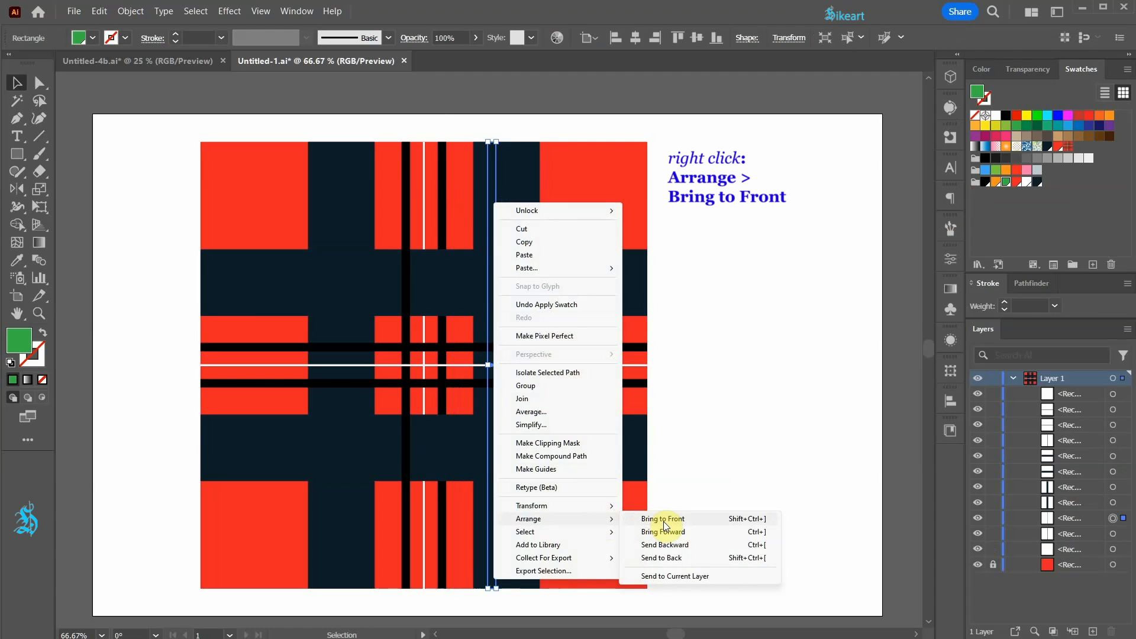
{"action": "left_click", "coordinate": [664, 522]}
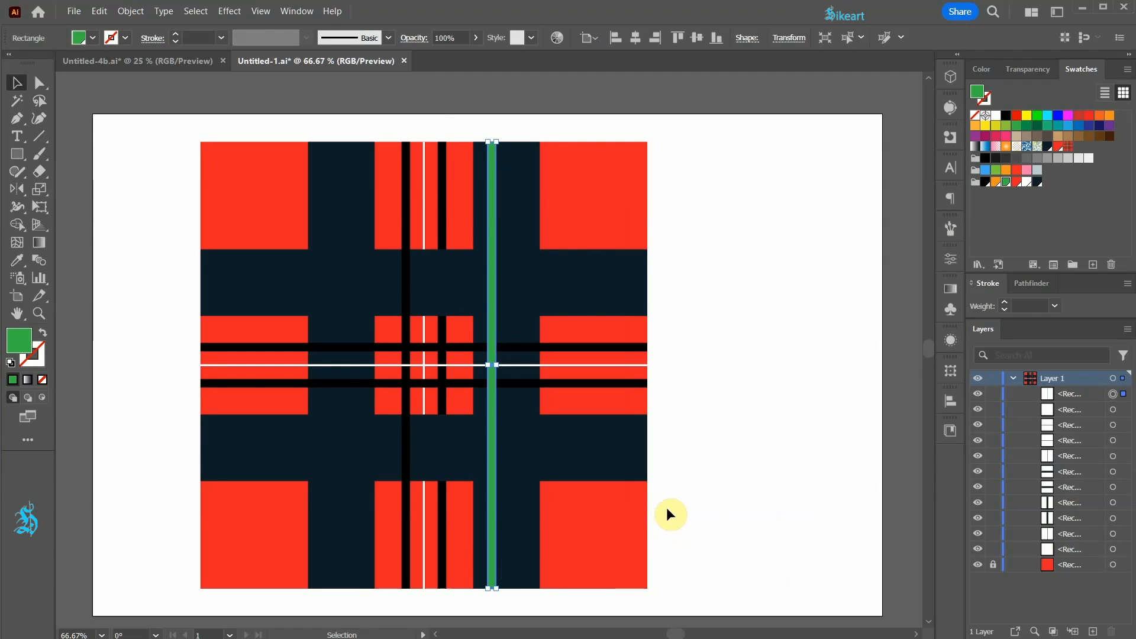
{"action": "left_click", "coordinate": [731, 486]}
Step: Copy the green strip farther right within the same vertical navy band and fill the copy with orange
{"action": "left_click_drag", "start_coordinate": [496, 313], "coordinate": [527, 312]}
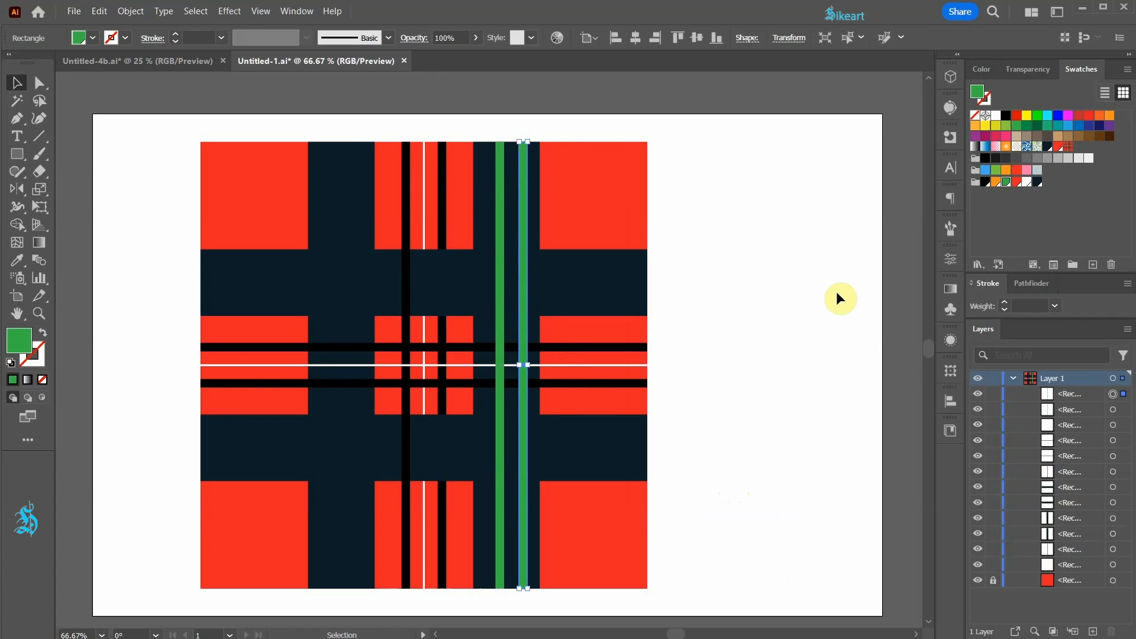
{"action": "left_click", "coordinate": [999, 184]}
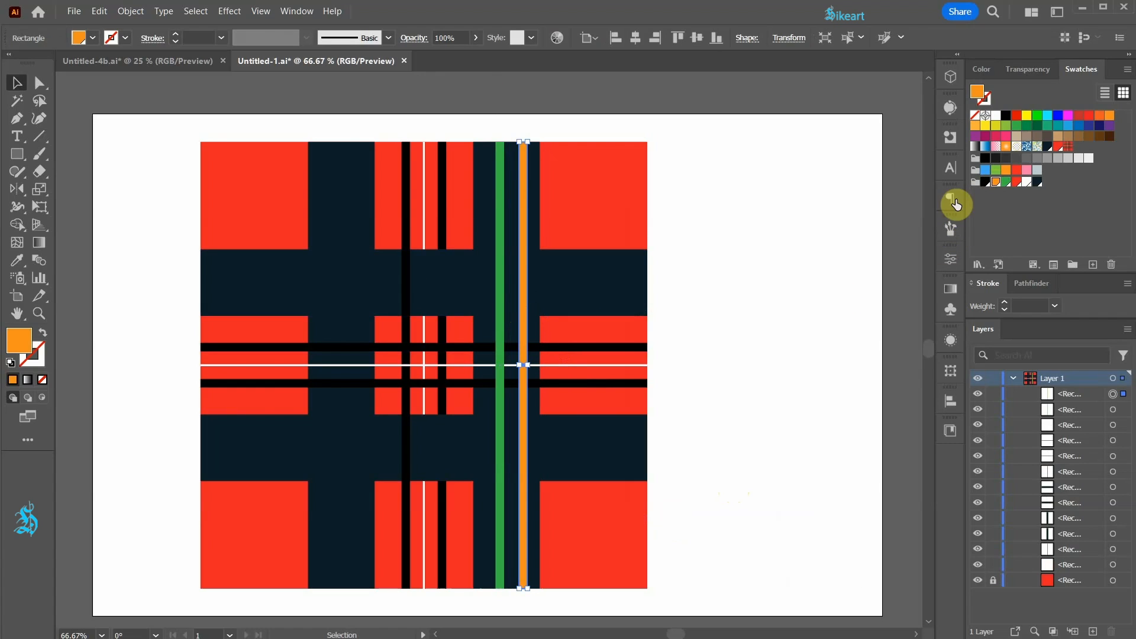
{"action": "left_click", "coordinate": [768, 263]}
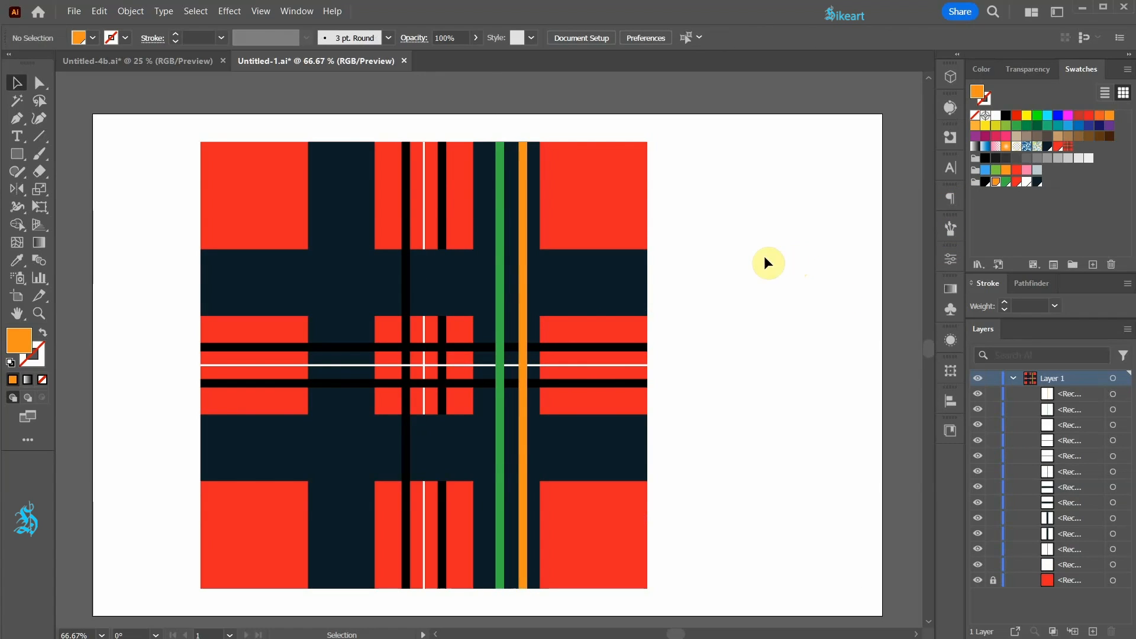
Step: Reflect a copy of the vertical green and orange strips across the square's centre onto the left navy band
{"action": "left_click", "coordinate": [523, 276], "text": "shift"}
{"action": "left_click", "coordinate": [497, 258], "text": "shift"}
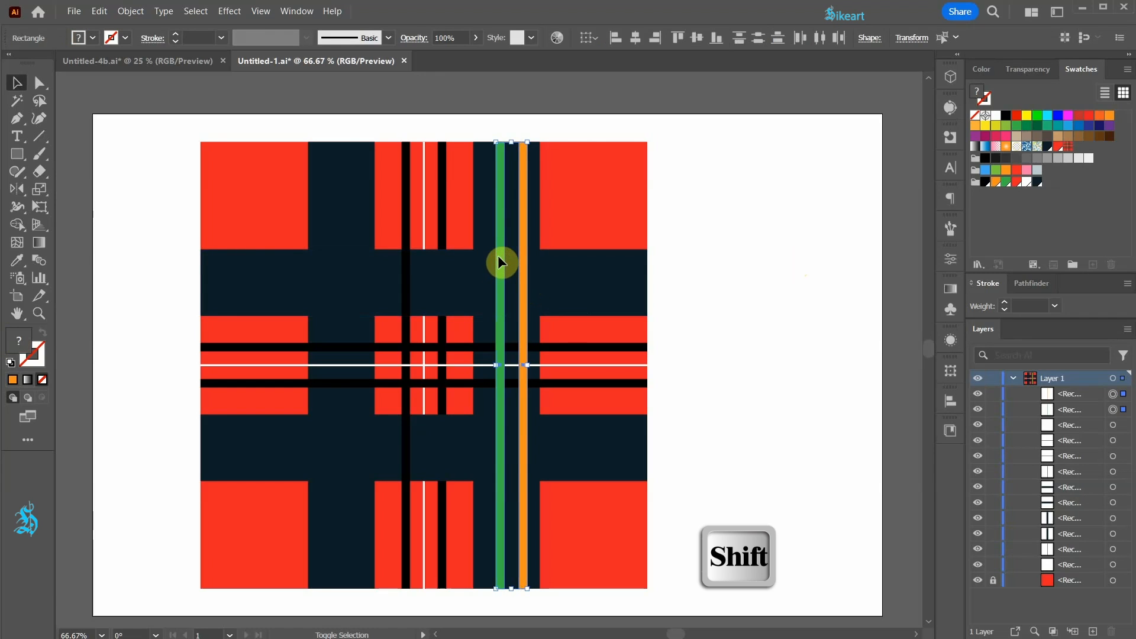
{"action": "key", "text": "o"}
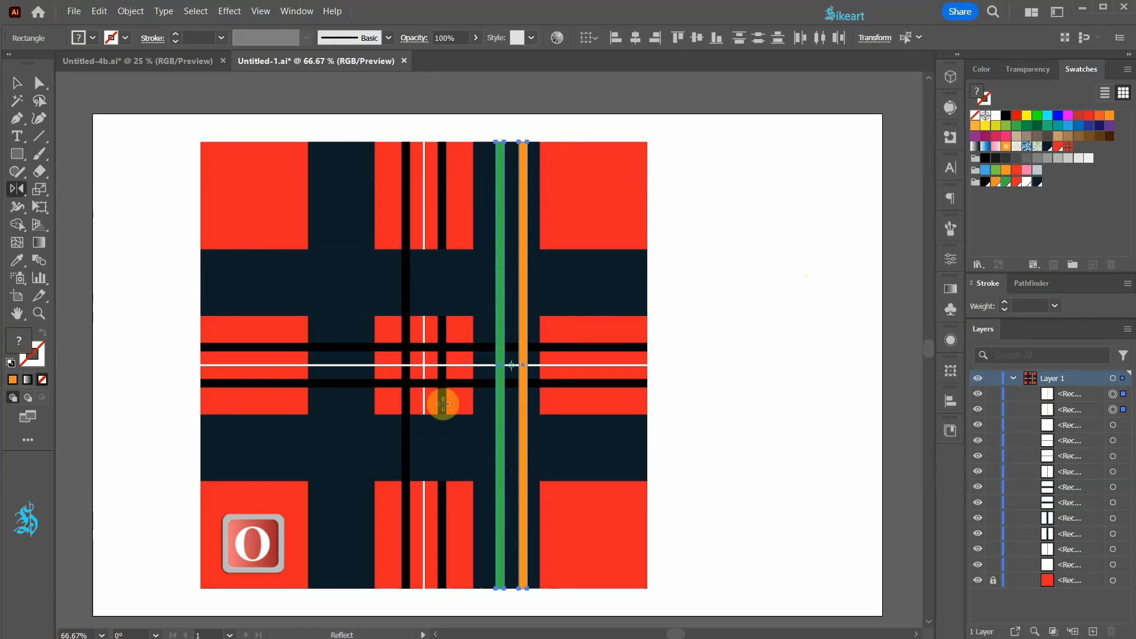
{"action": "left_click", "coordinate": [424, 366]}
{"action": "left_click_drag", "start_coordinate": [522, 177], "coordinate": [289, 289]}
{"action": "key", "text": "v"}
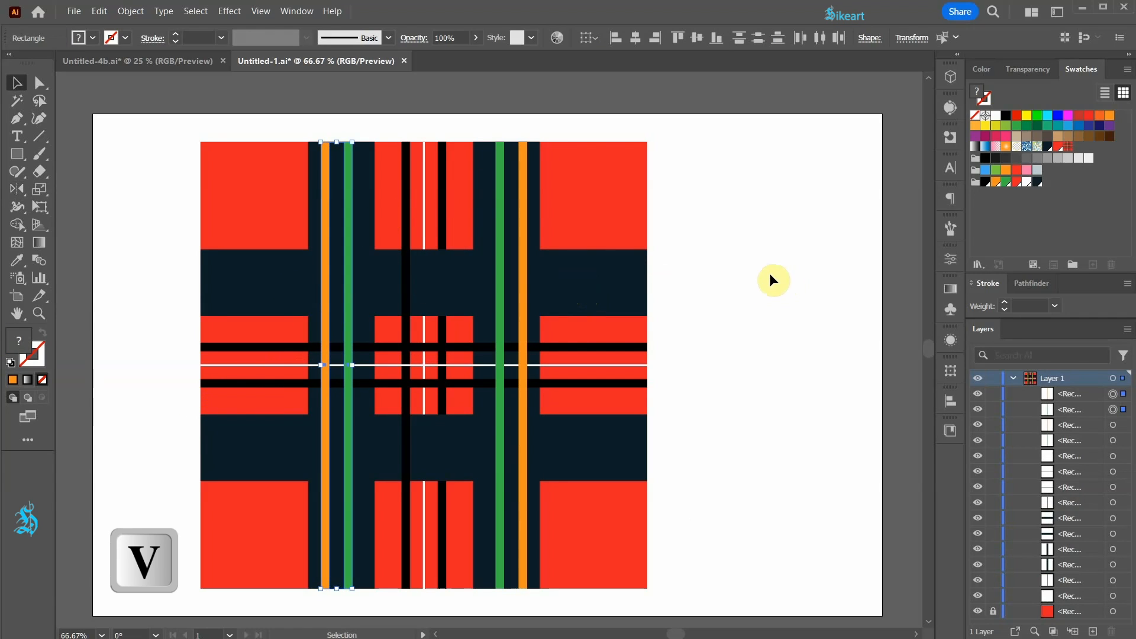
Step: Duplicate both vertical green strips in place and rotate the copies 90° into horizontal strips over the navy bands
{"action": "left_click", "coordinate": [503, 218]}
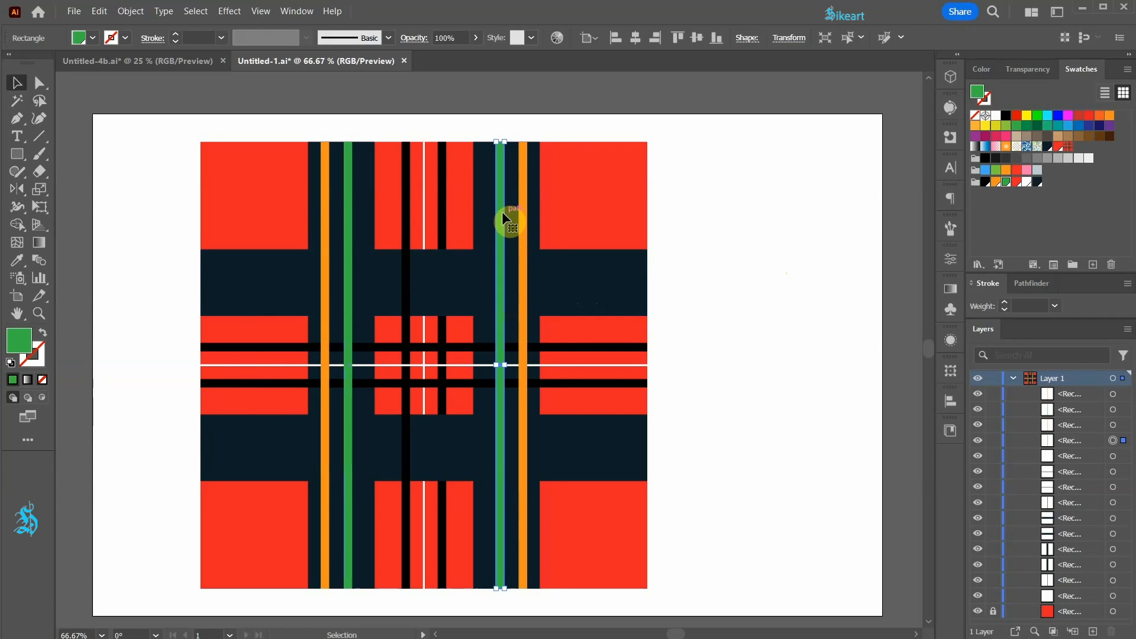
{"action": "left_click", "coordinate": [348, 251], "text": "shift"}
{"action": "key", "text": "ctrl+c"}
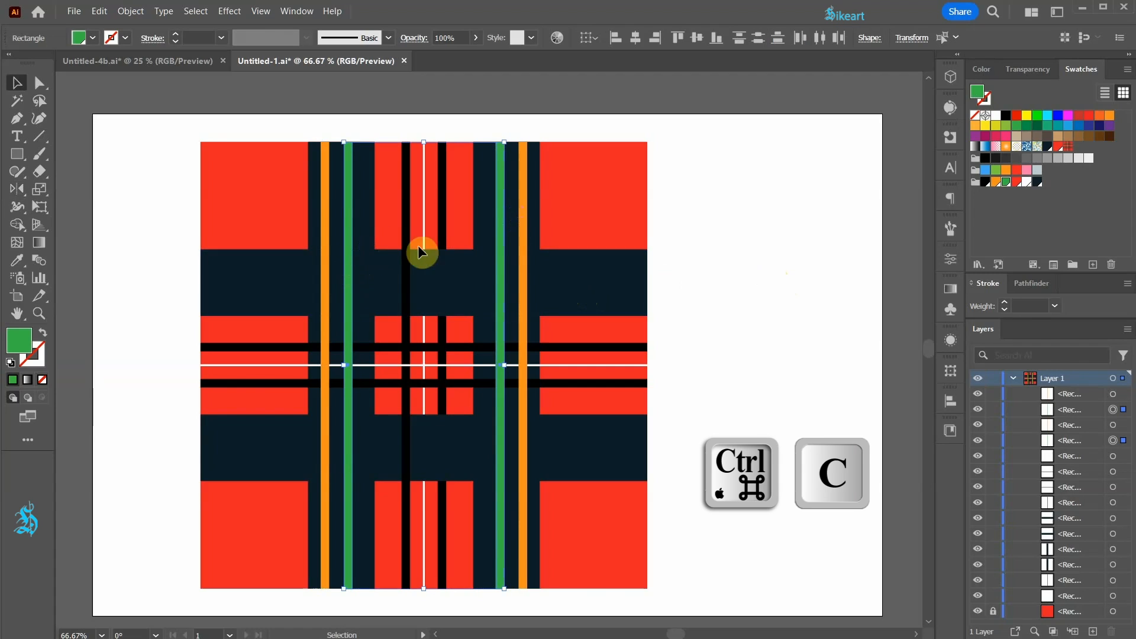
{"action": "key", "text": "ctrl+f"}
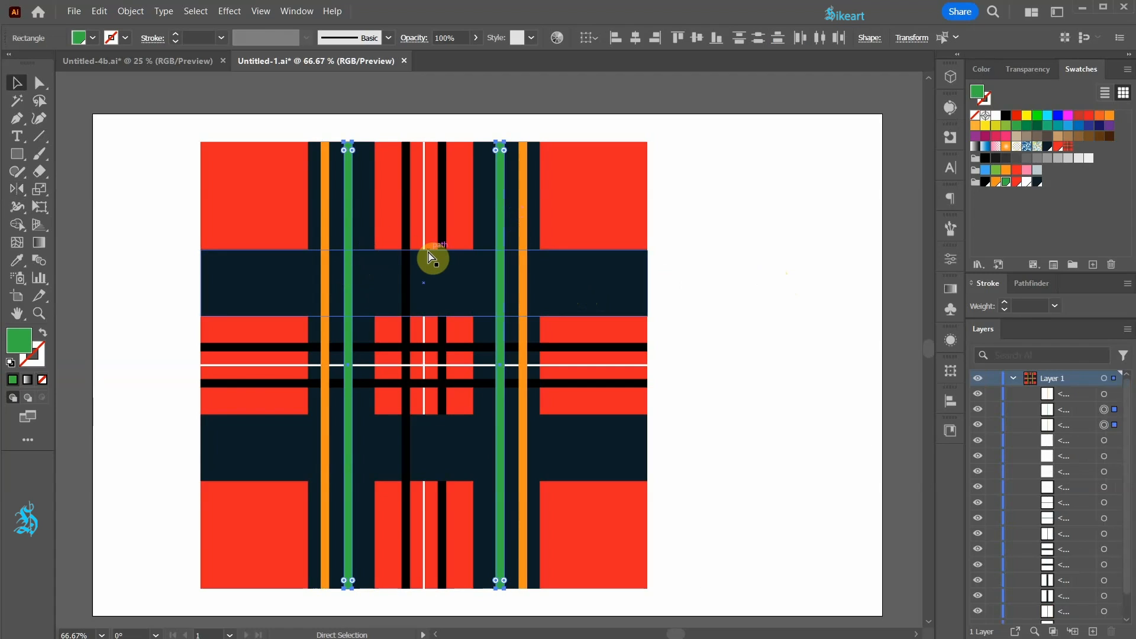
{"action": "left_click_drag", "start_coordinate": [509, 137], "coordinate": [235, 256]}
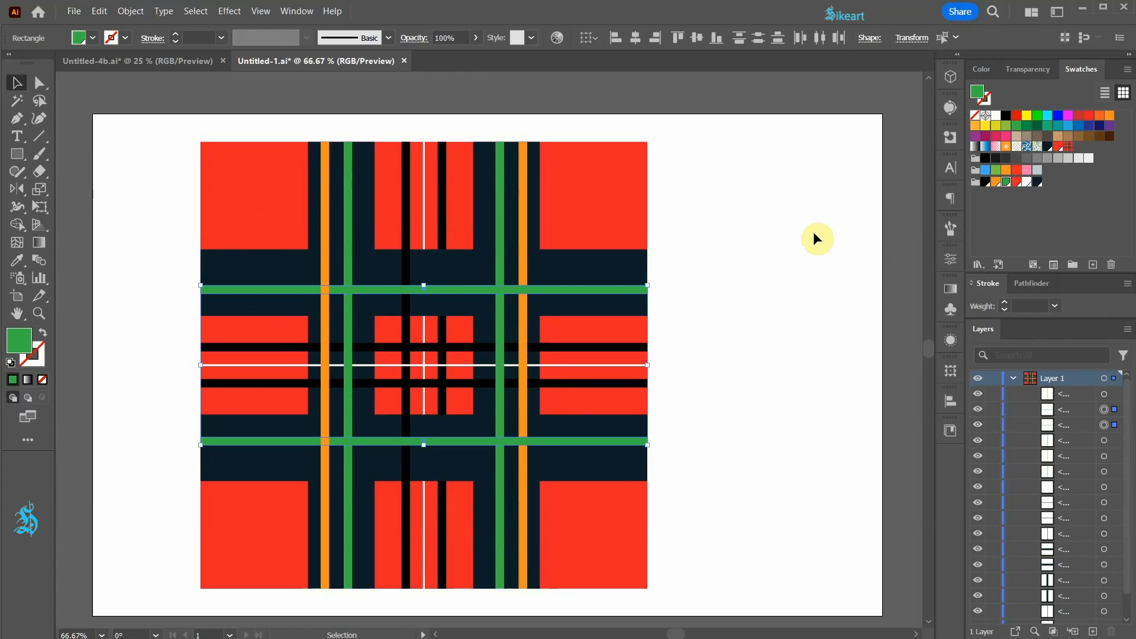
{"action": "left_click", "coordinate": [822, 243]}
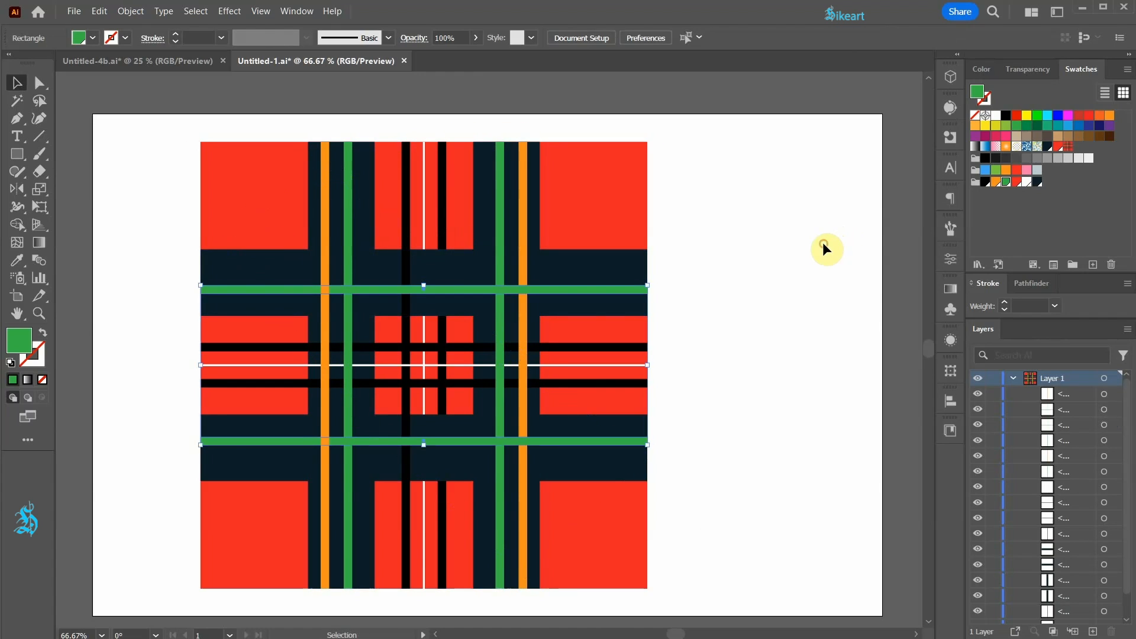
Step: Nudge the upper horizontal green strip upward, toward the outer edge of its navy band
{"action": "left_click", "coordinate": [584, 289]}
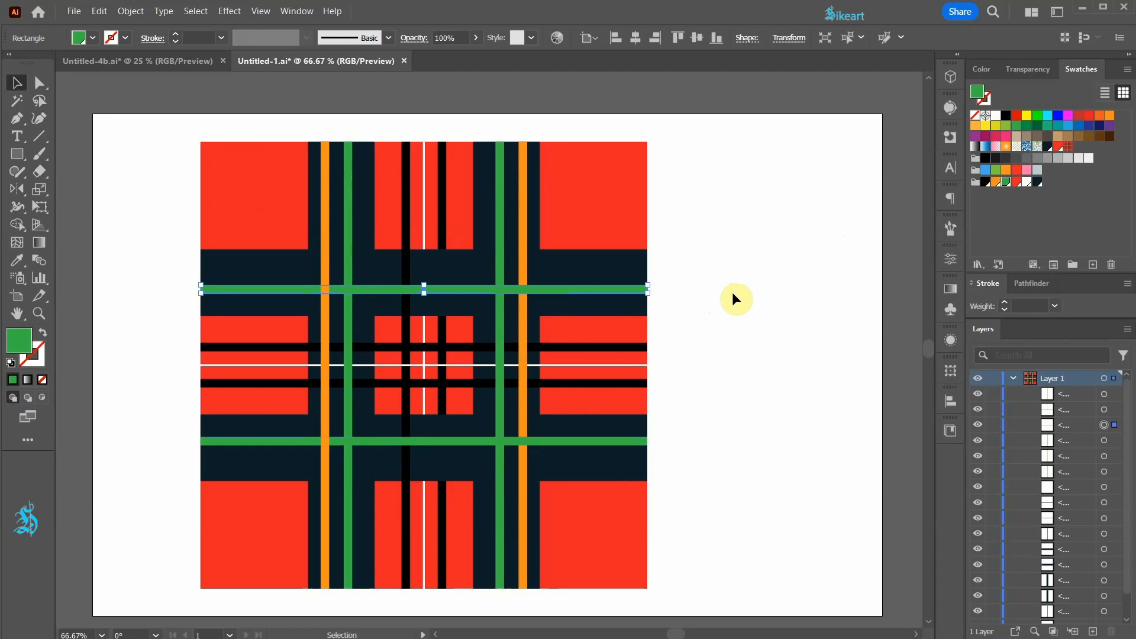
{"action": "key", "text": "Up"}
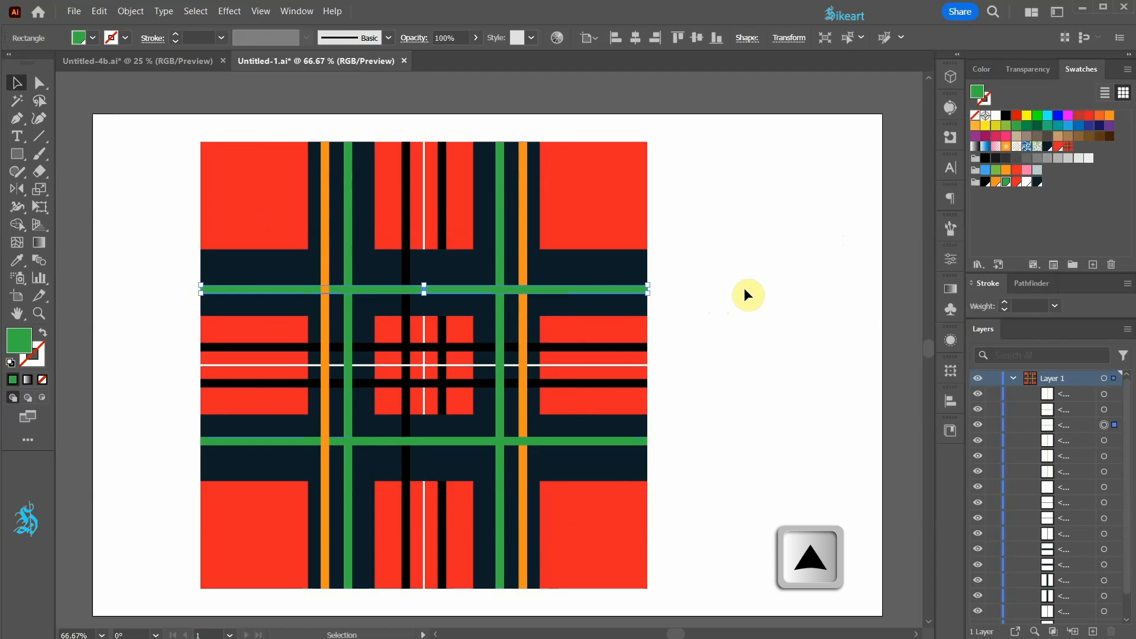
{"action": "key", "text": "shift+Up"}
{"action": "key", "text": "shift+Up"}
{"action": "key", "text": "shift+Up"}
{"action": "key", "text": "shift+Up"}
{"action": "key", "text": "shift+Up"}
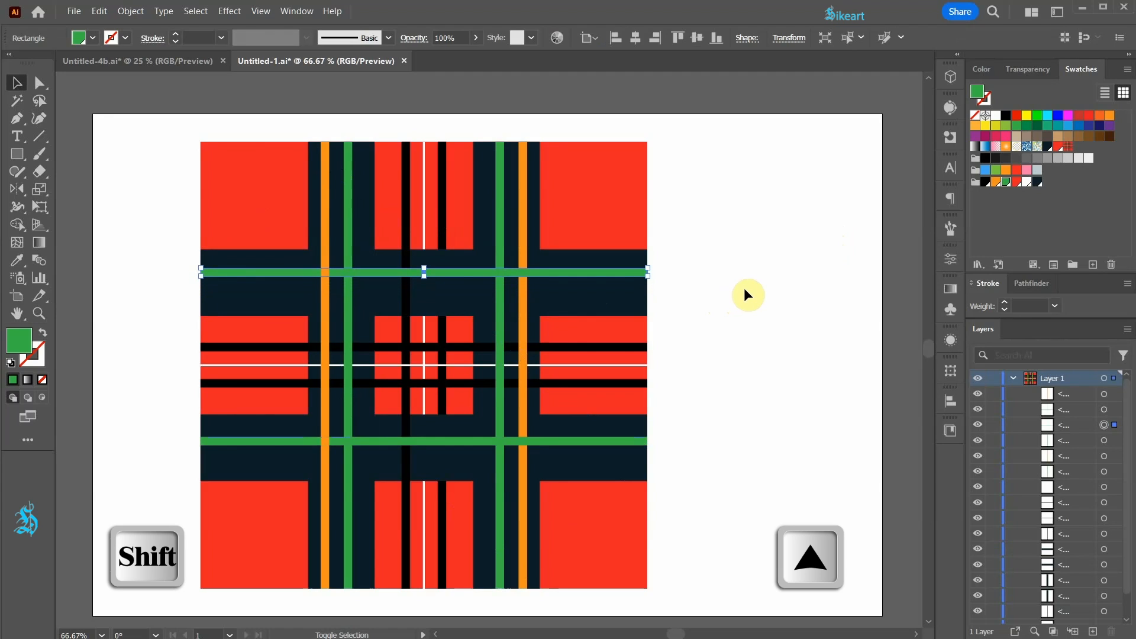
Step: Nudge the lower horizontal green strip downward, toward the outer edge of its navy band, to mirror the upper one
{"action": "left_click", "coordinate": [582, 441]}
{"action": "key", "text": "shift+Down"}
{"action": "key", "text": "shift+Down"}
{"action": "key", "text": "shift+Down"}
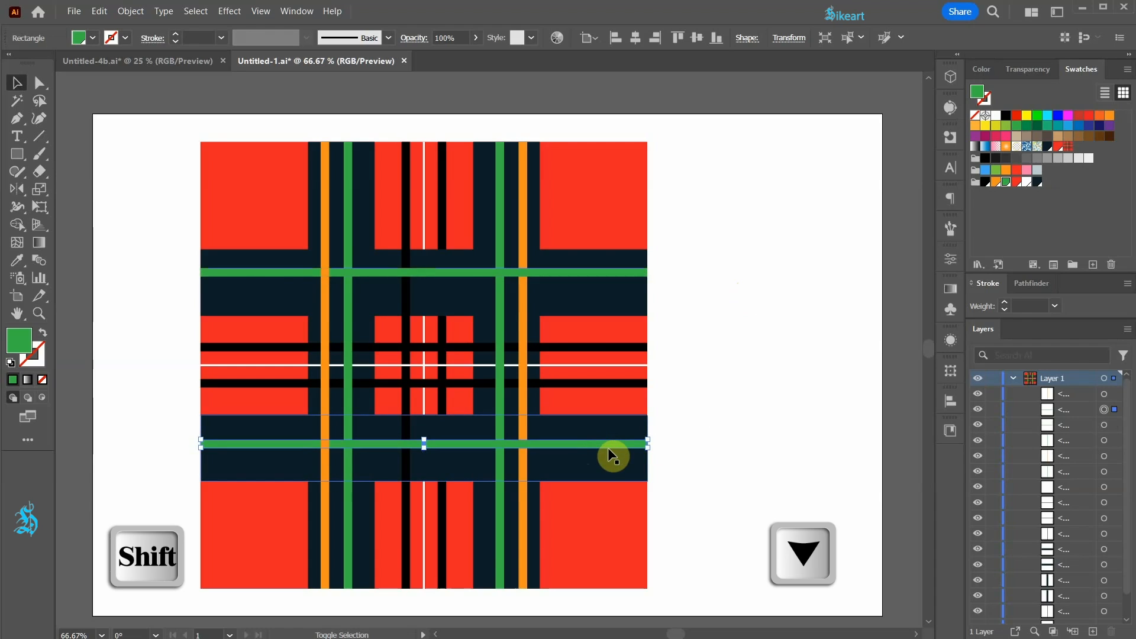
{"action": "key", "text": "shift+Down"}
{"action": "key", "text": "shift+Down"}
{"action": "key", "text": "shift+Down"}
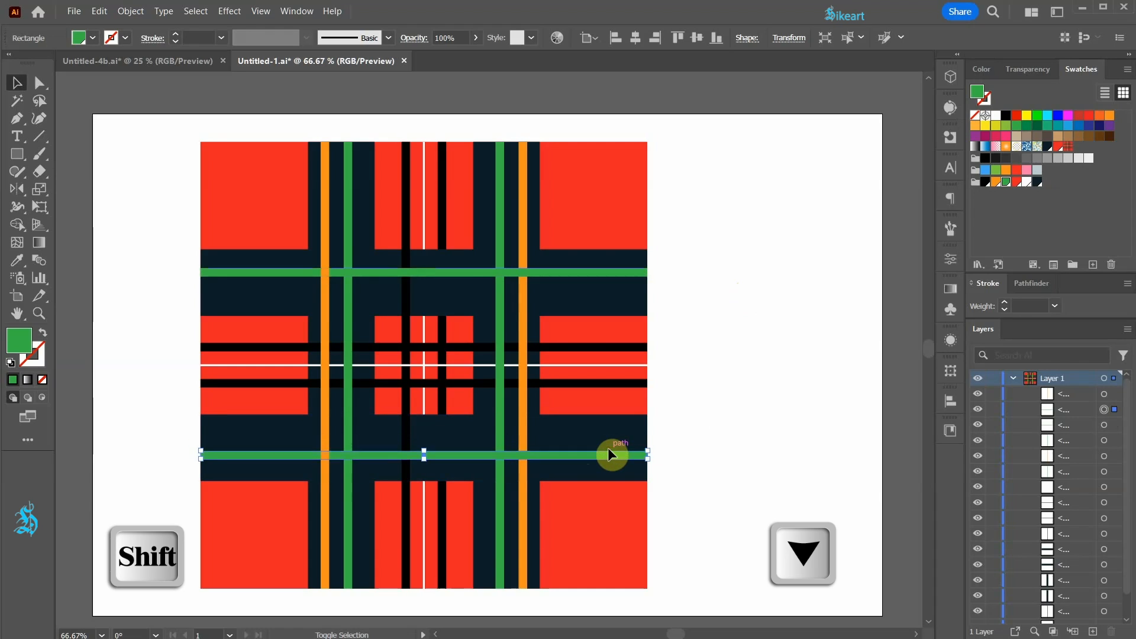
{"action": "left_click", "coordinate": [698, 408]}
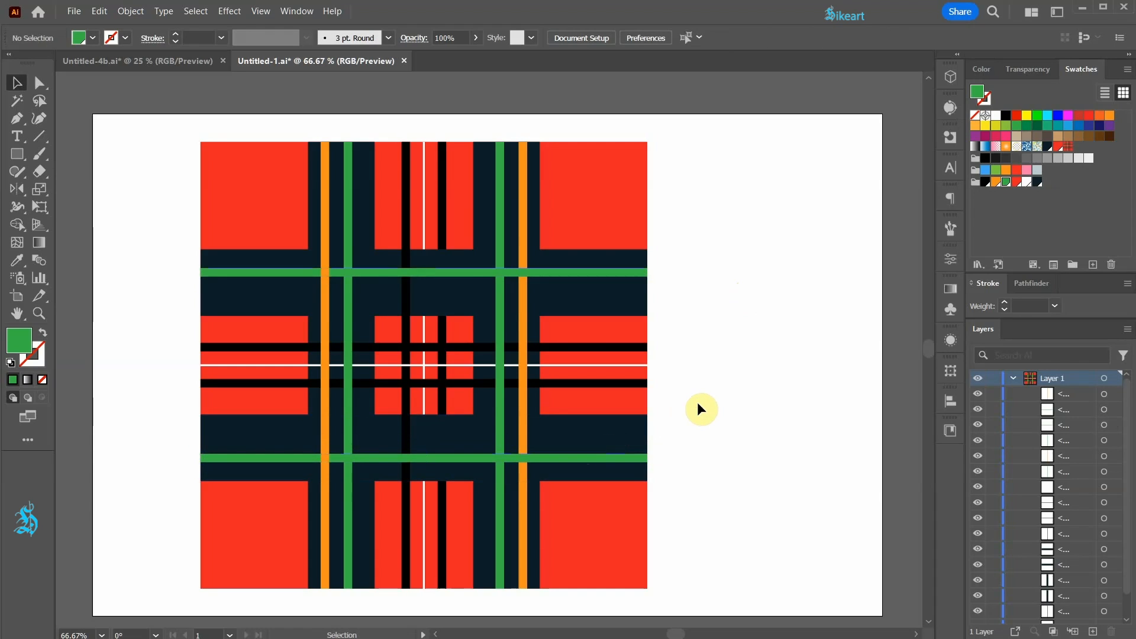
Step: Lock the vertical and horizontal white centre lines
{"action": "left_click", "coordinate": [424, 181]}
{"action": "left_click", "coordinate": [604, 366], "text": "shift"}
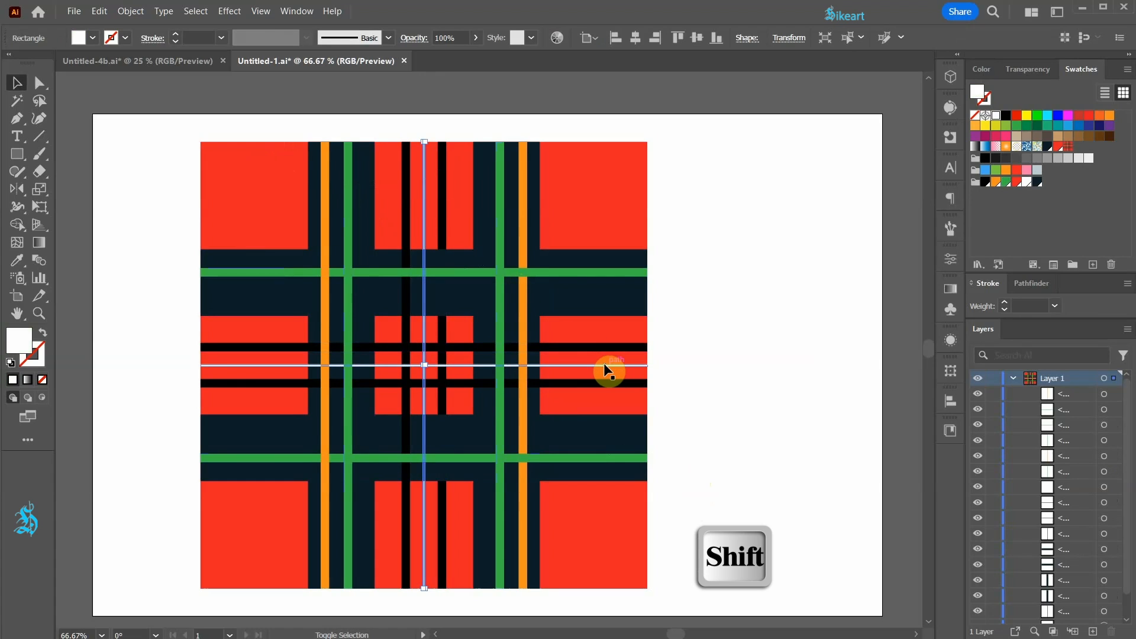
{"action": "key", "text": "ctrl+2"}
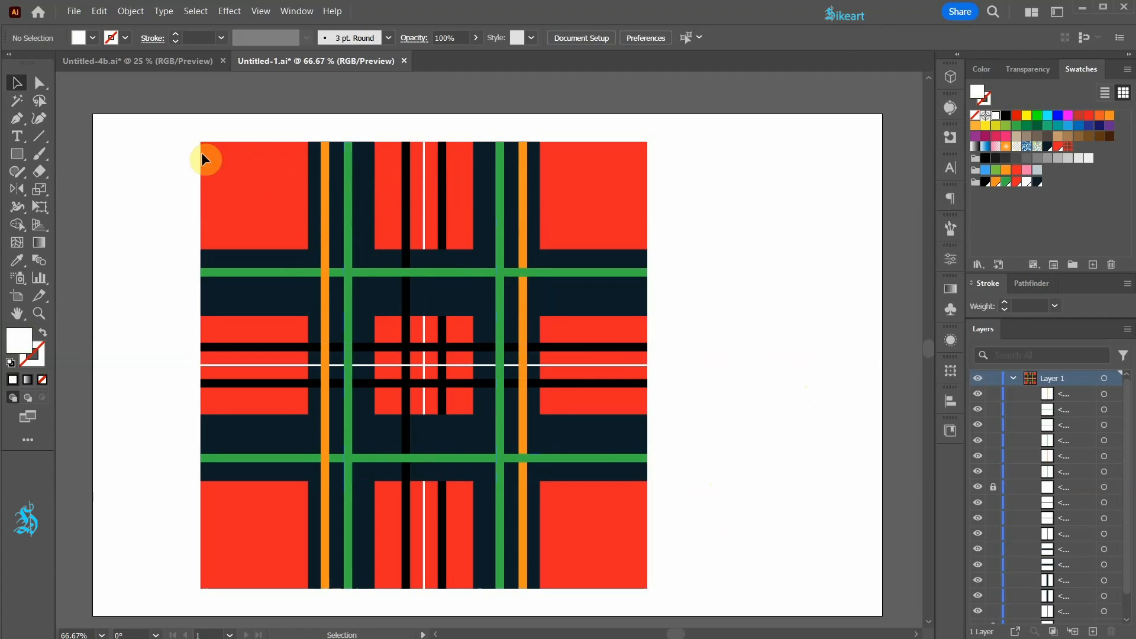
Step: Set the opacity of all the unlocked coloured strips and bands to 50%
{"action": "left_click_drag", "start_coordinate": [204, 172], "coordinate": [711, 570]}
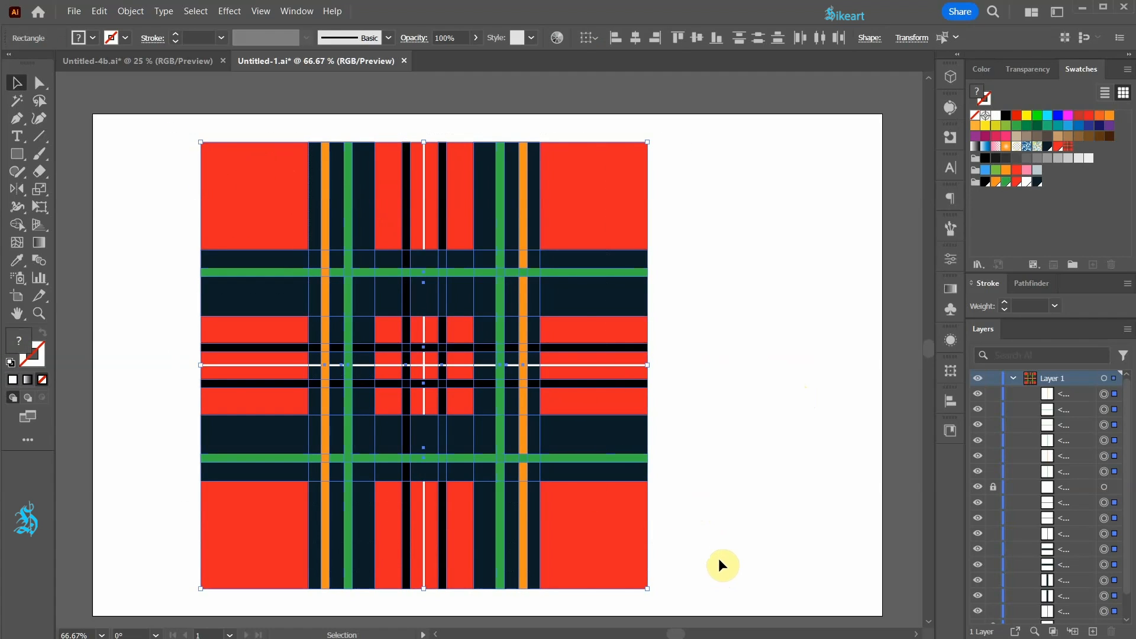
{"action": "left_click", "coordinate": [1036, 70]}
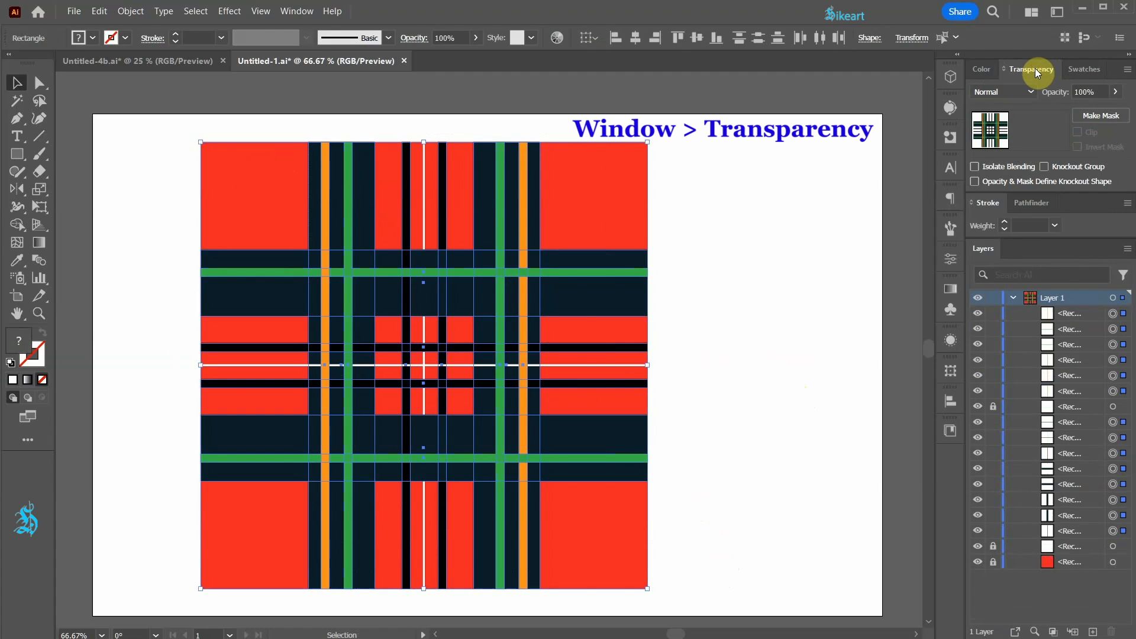
{"action": "left_click", "coordinate": [1116, 92]}
{"action": "left_click_drag", "start_coordinate": [1116, 110], "coordinate": [1084, 108]}
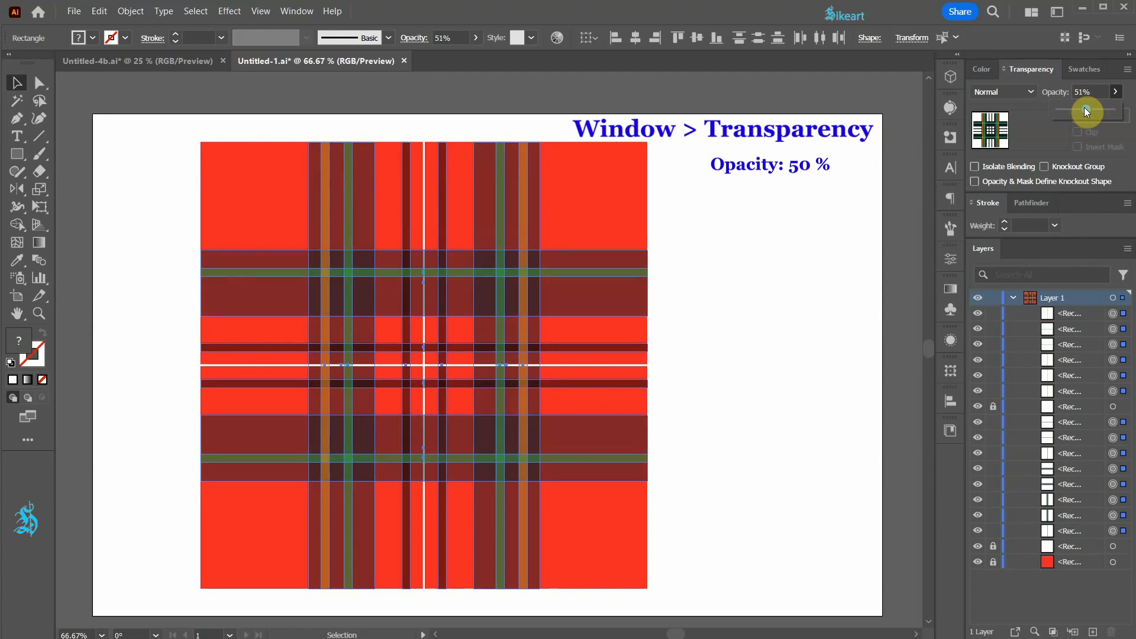
{"action": "left_click", "coordinate": [843, 370]}
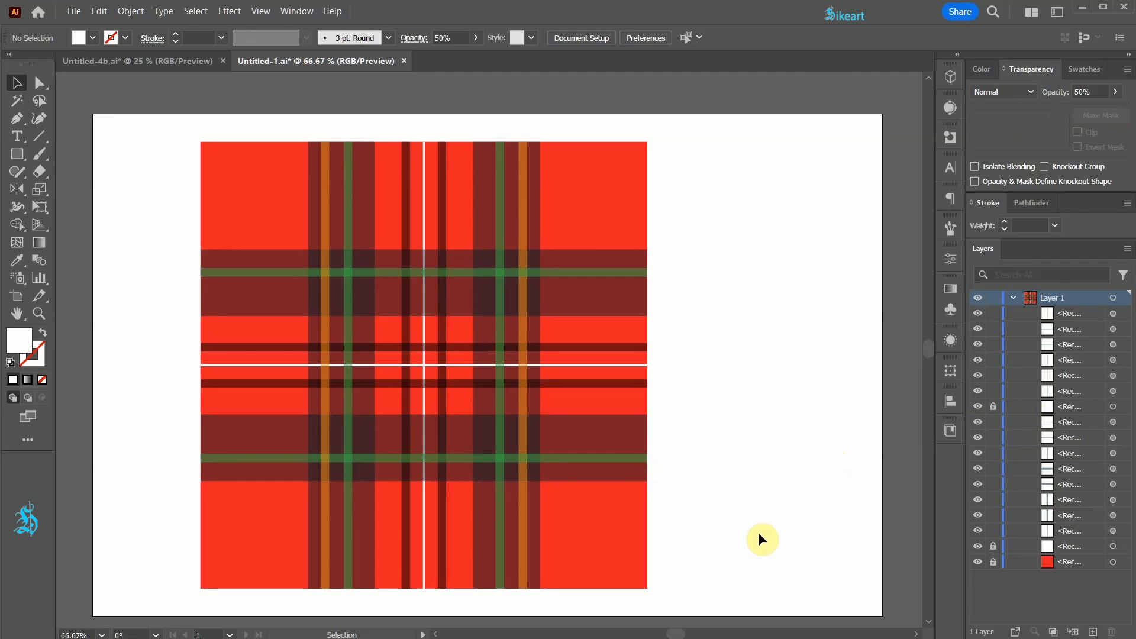
Step: Unlock all objects and scale the whole plaid tile down proportionally to about a third of its size
{"action": "key", "text": "ctrl+alt+2"}
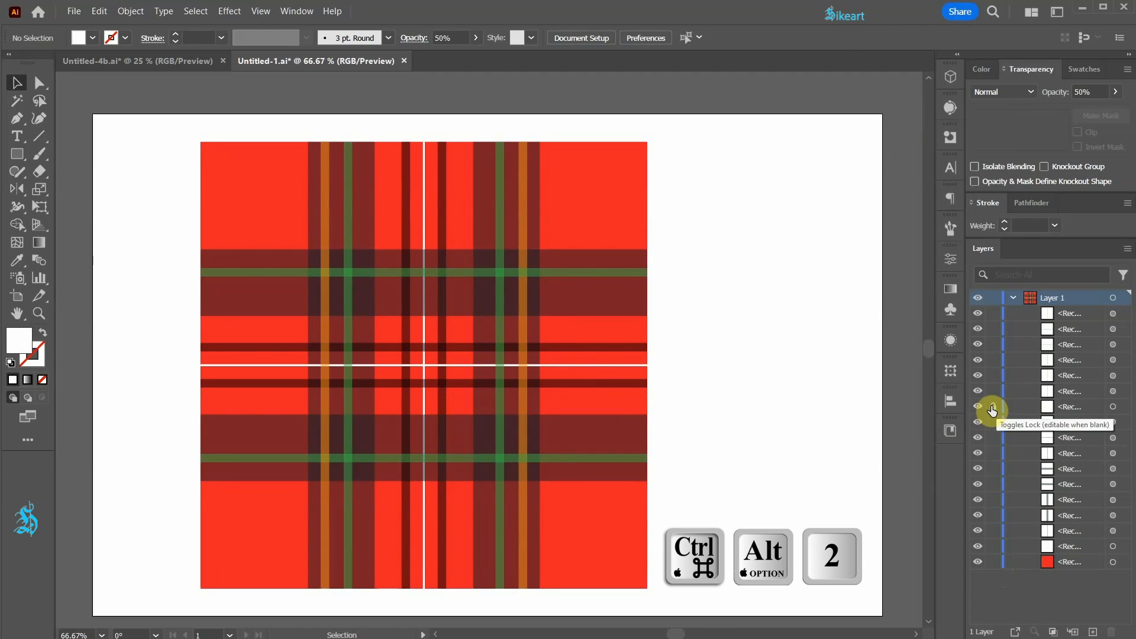
{"action": "left_click_drag", "start_coordinate": [168, 124], "coordinate": [715, 600]}
{"action": "left_click_drag", "start_coordinate": [648, 143], "coordinate": [370, 438]}
{"action": "left_click", "coordinate": [452, 523]}
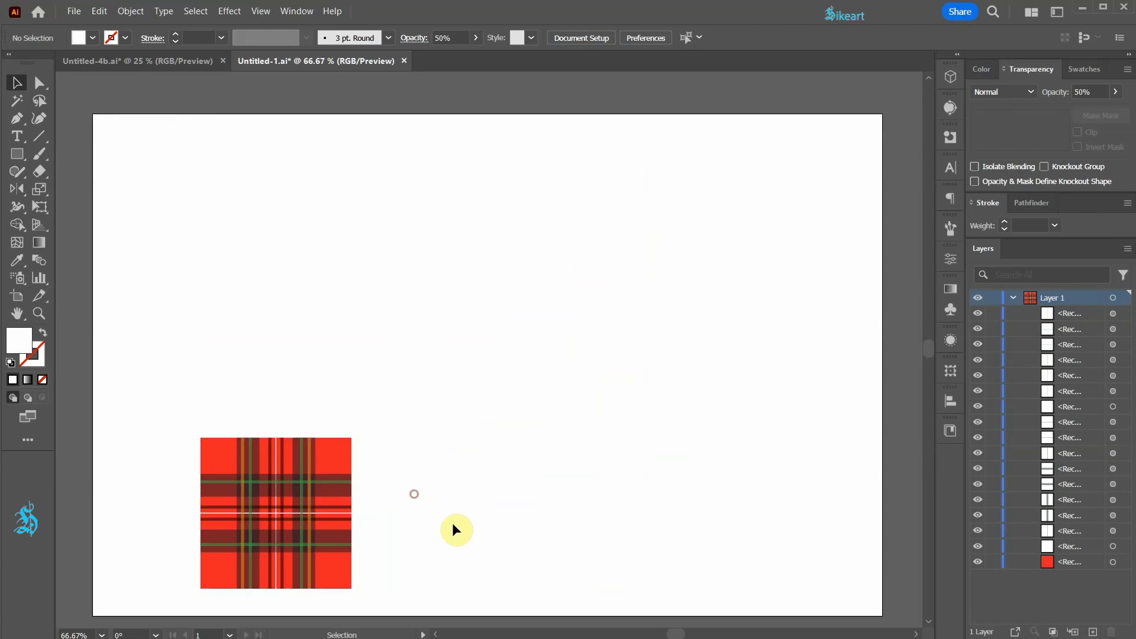
Step: Add the complete plaid tile to the swatches as a pattern
{"action": "left_click", "coordinate": [1085, 69]}
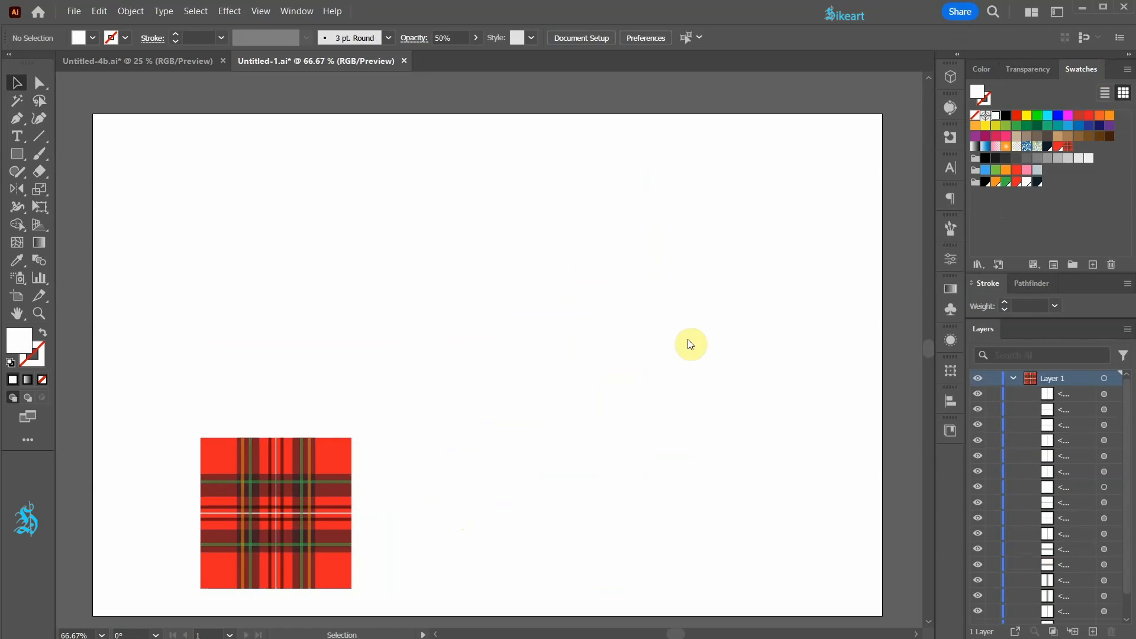
{"action": "left_click_drag", "start_coordinate": [137, 407], "coordinate": [407, 609]}
{"action": "left_click_drag", "start_coordinate": [335, 455], "coordinate": [1030, 216]}
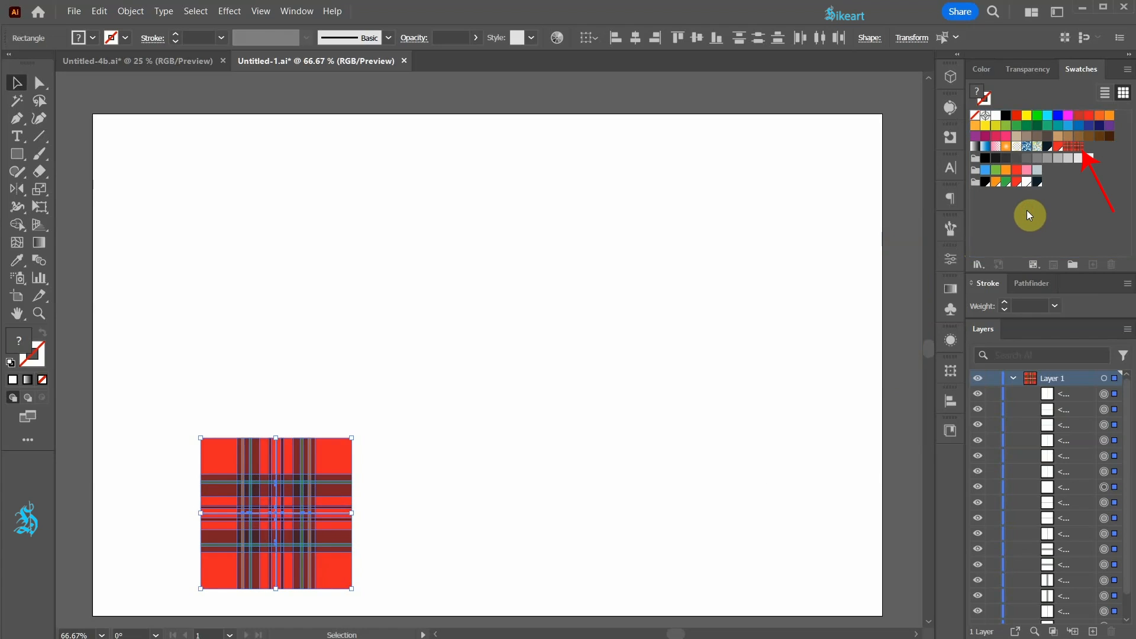
Step: Move the plaid tile off the artboard to its left, deselect it and fit the empty artboard in view
{"action": "scroll", "coordinate": [471, 502], "scroll_direction": "down", "scroll_amount": 2}
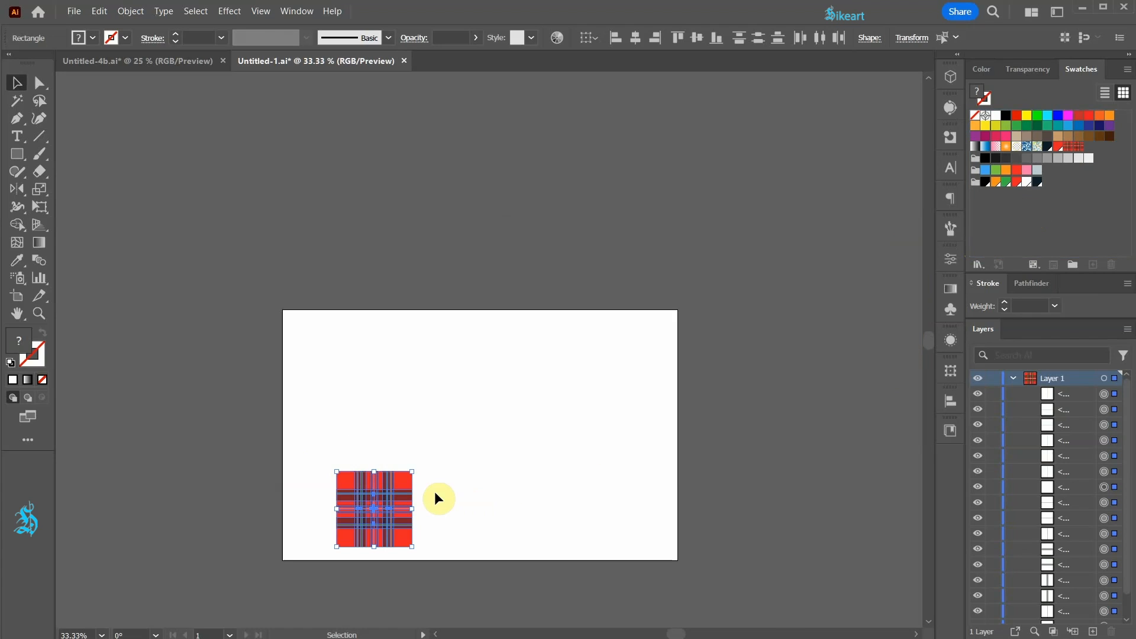
{"action": "left_click_drag", "start_coordinate": [400, 486], "coordinate": [225, 362]}
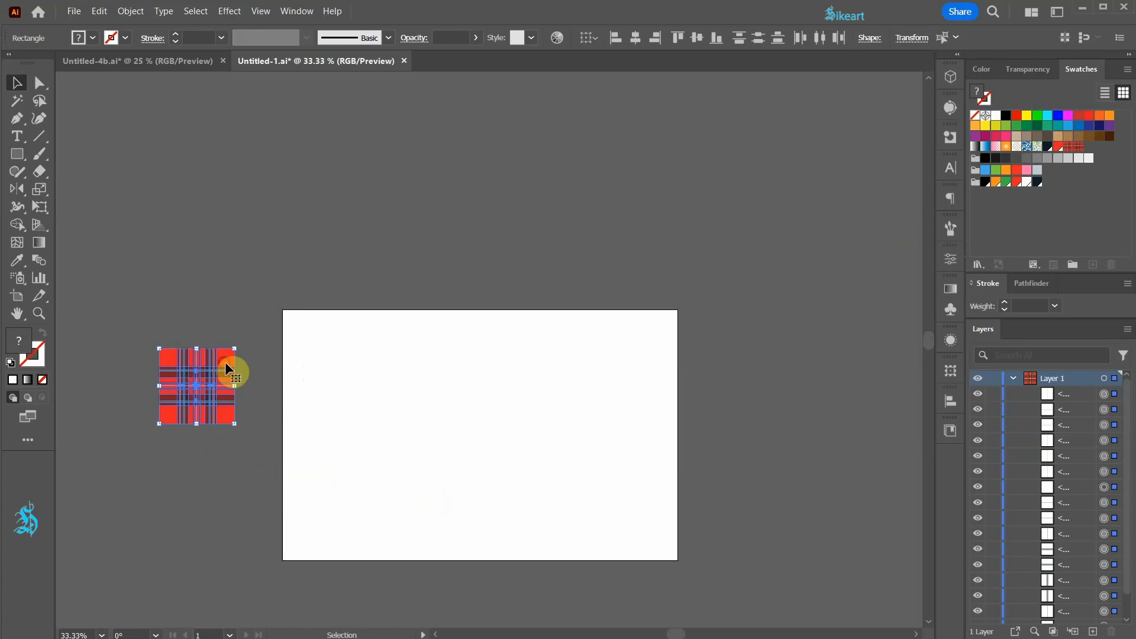
{"action": "left_click", "coordinate": [220, 323]}
{"action": "key", "text": "ctrl+0"}
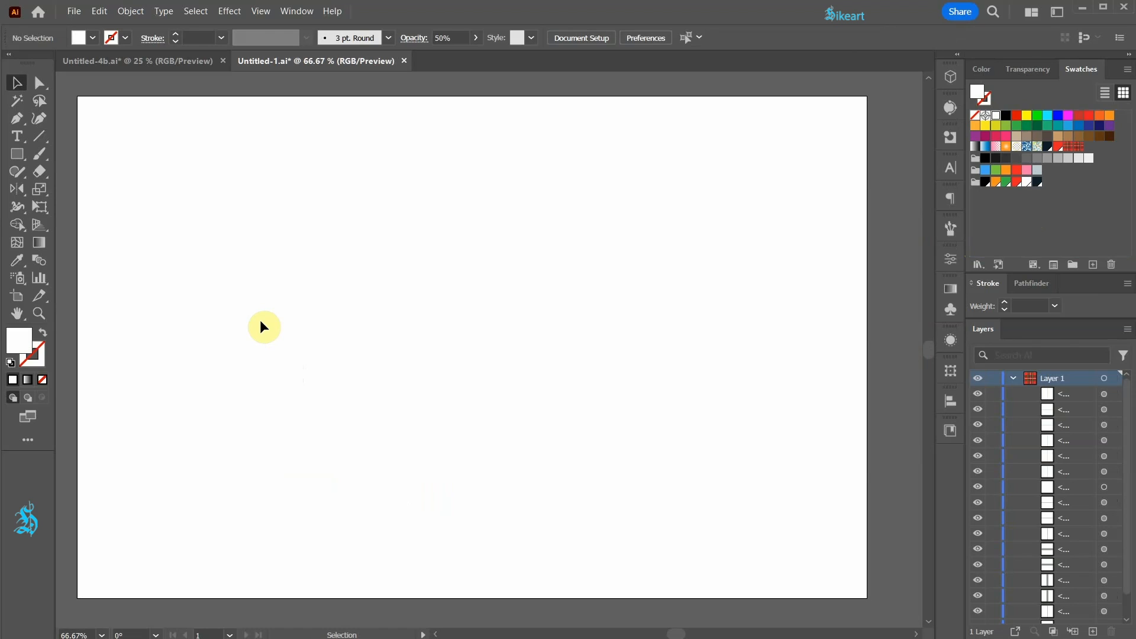
Step: Make the new plaid pattern swatch the current fill and open that swatch in pattern editing mode
{"action": "key", "text": "m"}
{"action": "left_click", "coordinate": [1080, 147]}
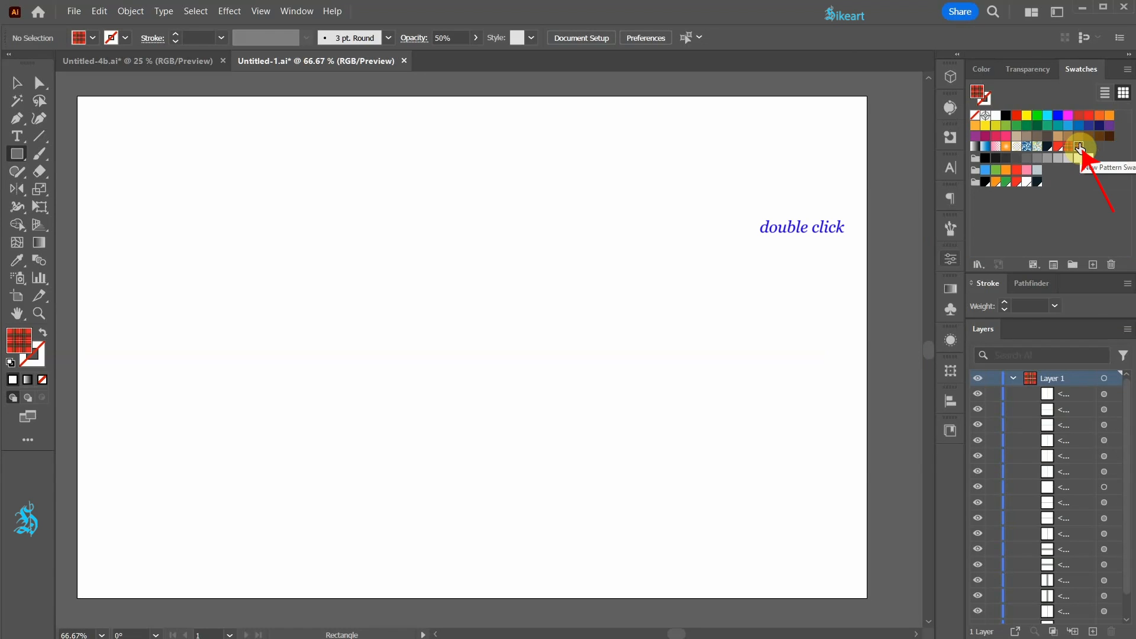
{"action": "double_click", "coordinate": [1080, 147]}
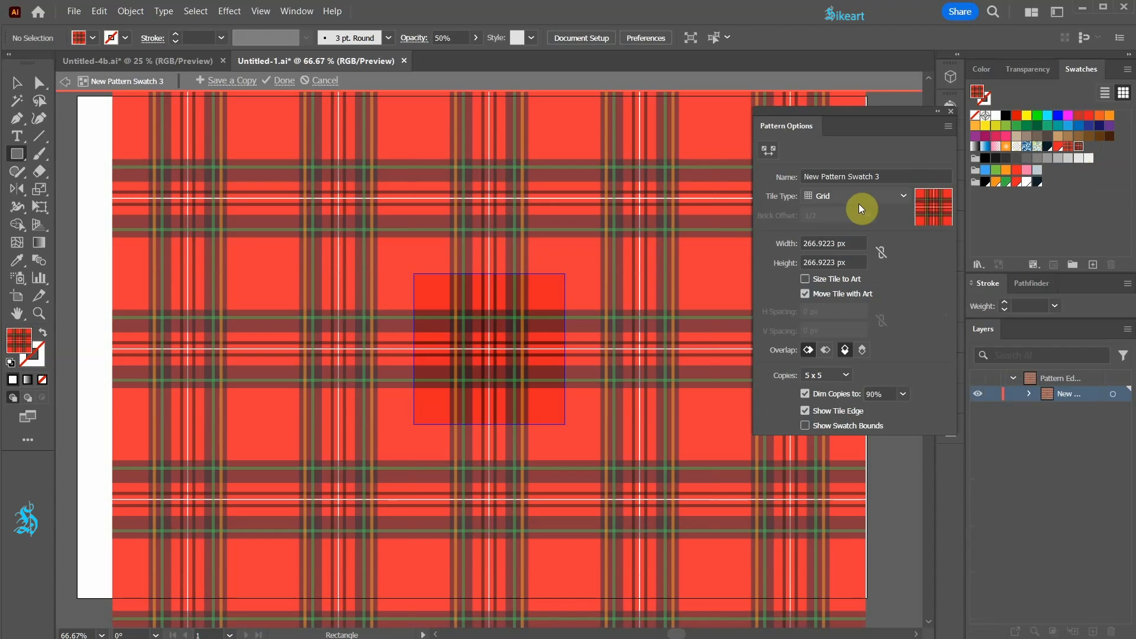
{"action": "key", "text": "ctrl+1"}
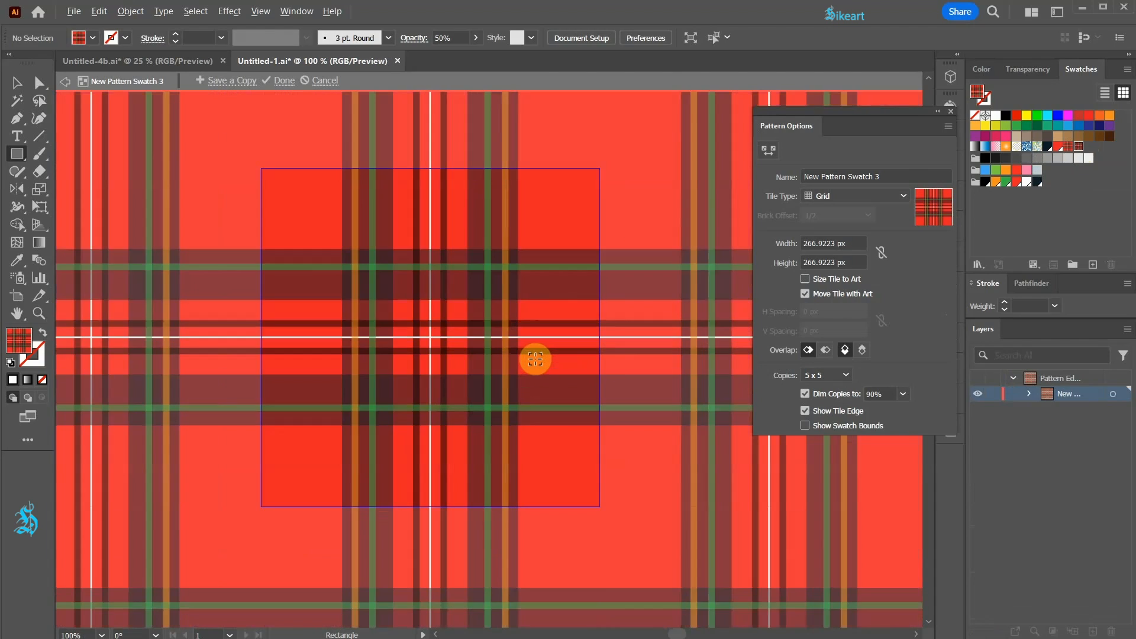
{"action": "key", "text": "ctrl+equal"}
{"action": "key", "text": "ctrl+equal"}
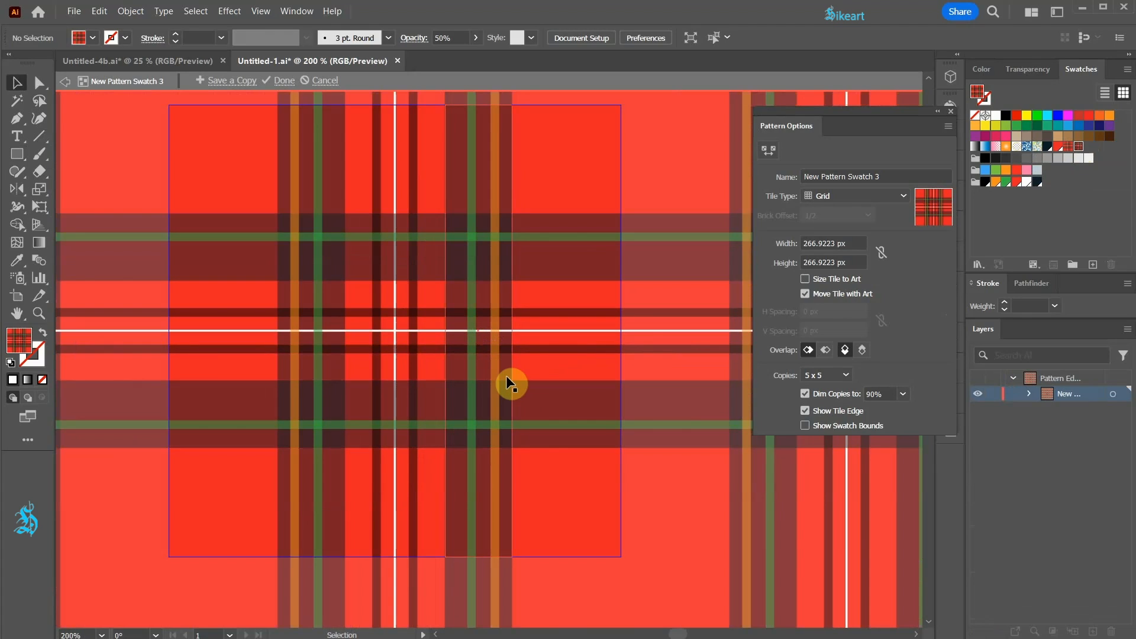
Step: Try a pink fill on the tile's right vertical orange strip and return it to orange
{"action": "key", "text": "v"}
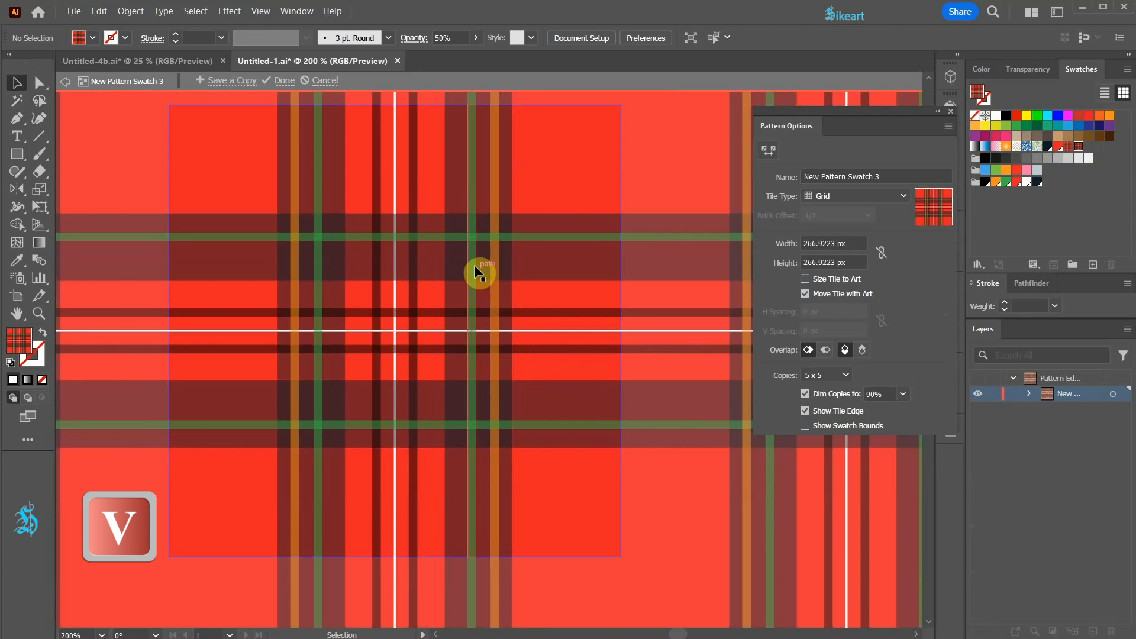
{"action": "left_click", "coordinate": [497, 256]}
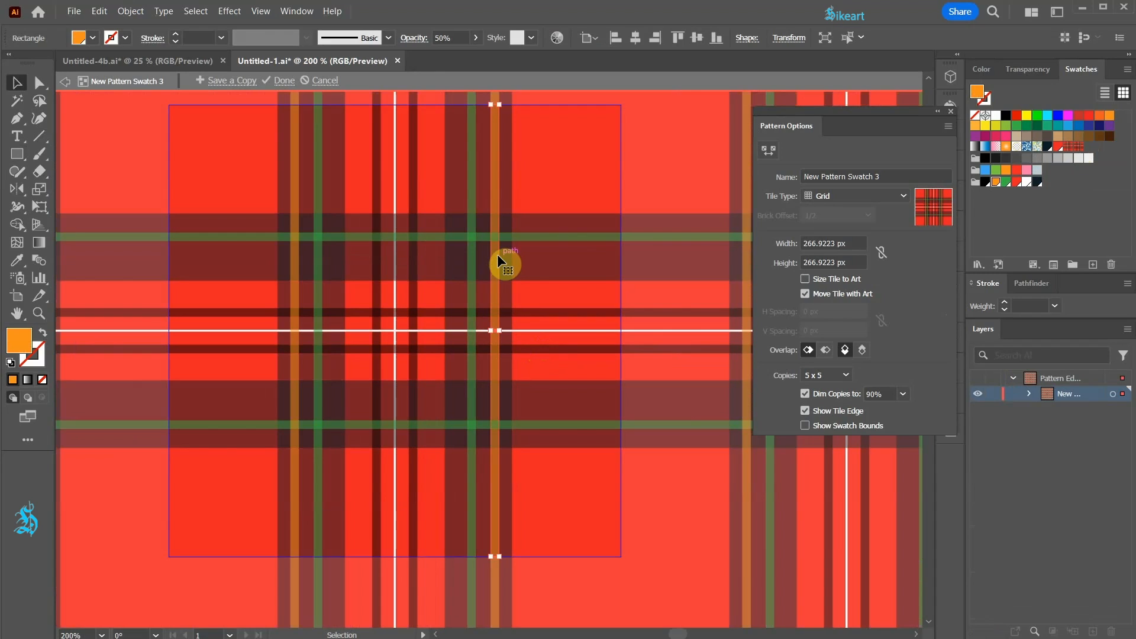
{"action": "left_click", "coordinate": [1026, 172]}
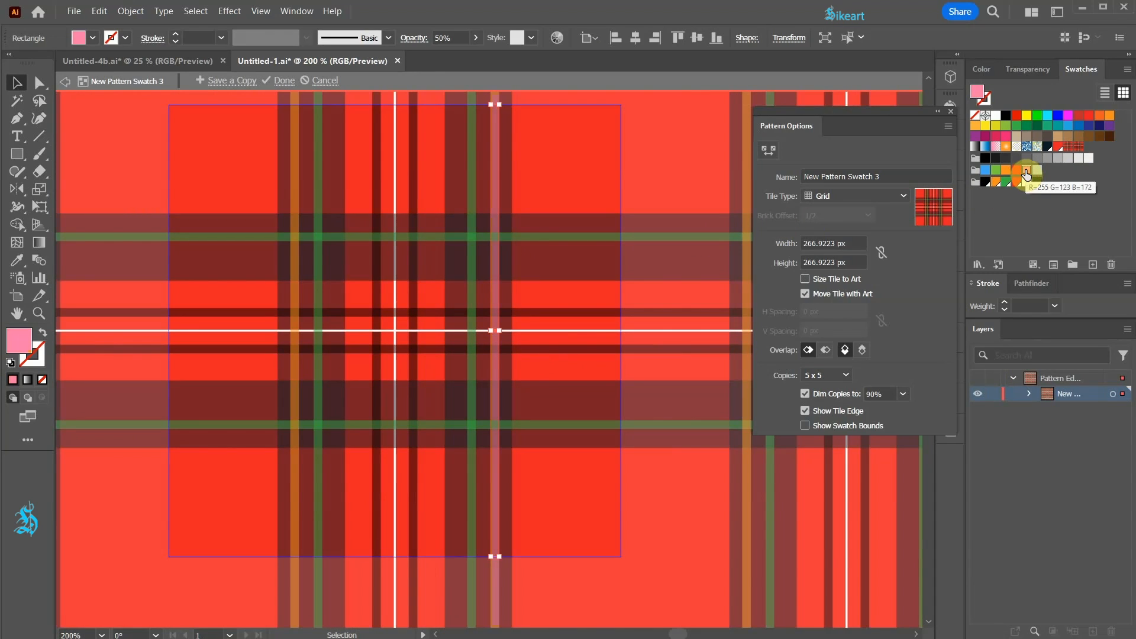
{"action": "left_click", "coordinate": [996, 181]}
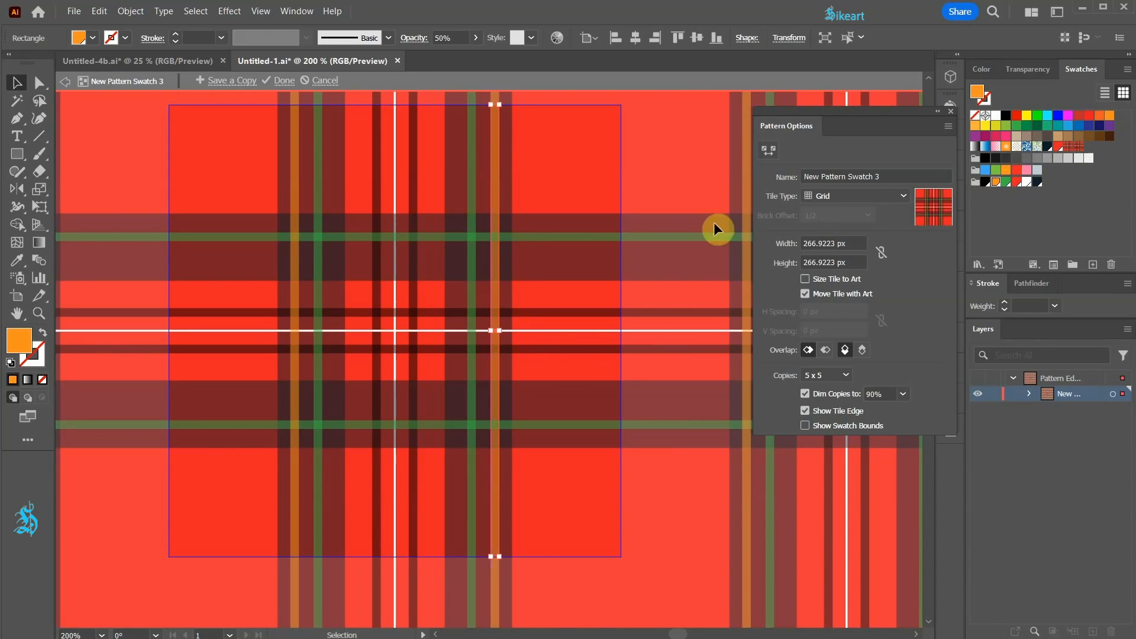
Step: Nudge the tile's upper horizontal navy band up three increments and back down to its original position
{"action": "left_click", "coordinate": [532, 272]}
{"action": "key", "text": "Up"}
{"action": "key", "text": "Up"}
{"action": "key", "text": "Up"}
{"action": "key", "text": "Up"}
{"action": "key", "text": "Up"}
{"action": "key", "text": "Up"}
{"action": "key", "text": "Up"}
{"action": "key", "text": "Up"}
{"action": "key", "text": "Up"}
{"action": "key", "text": "Up"}
{"action": "key", "text": "Up"}
{"action": "key", "text": "Up"}
{"action": "key", "text": "Up"}
{"action": "key", "text": "Up"}
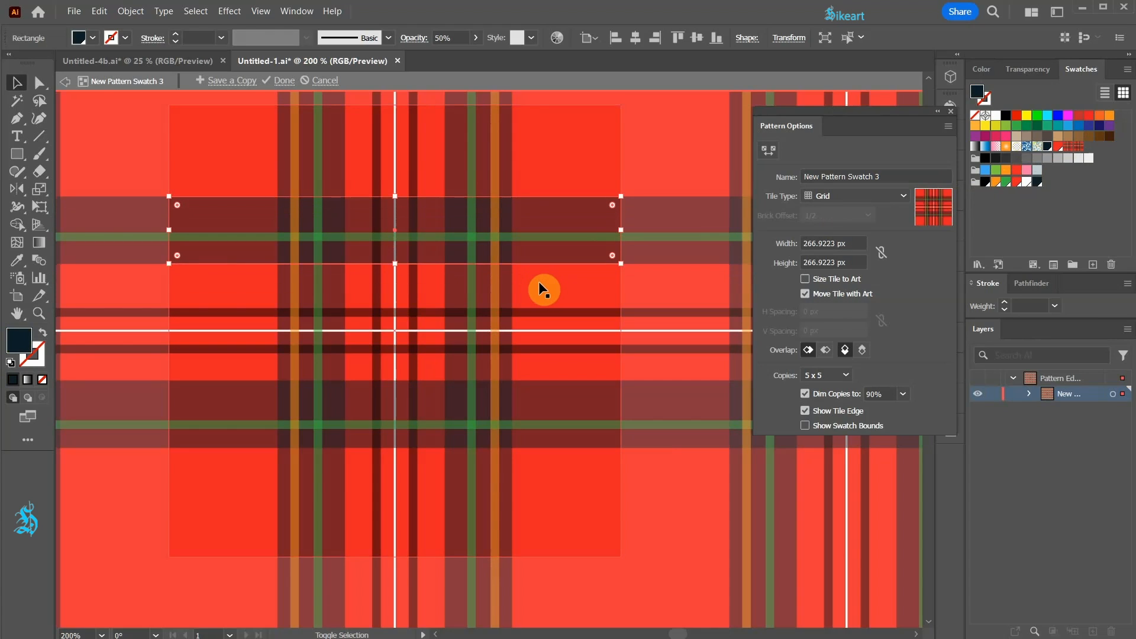
{"action": "key", "text": "Down"}
{"action": "key", "text": "Down"}
{"action": "key", "text": "Down"}
{"action": "key", "text": "Down"}
{"action": "key", "text": "Down"}
{"action": "key", "text": "Down"}
{"action": "key", "text": "Down"}
{"action": "key", "text": "Down"}
{"action": "key", "text": "Down"}
{"action": "key", "text": "Down"}
{"action": "key", "text": "Down"}
{"action": "key", "text": "Down"}
{"action": "key", "text": "Down"}
{"action": "key", "text": "Down"}
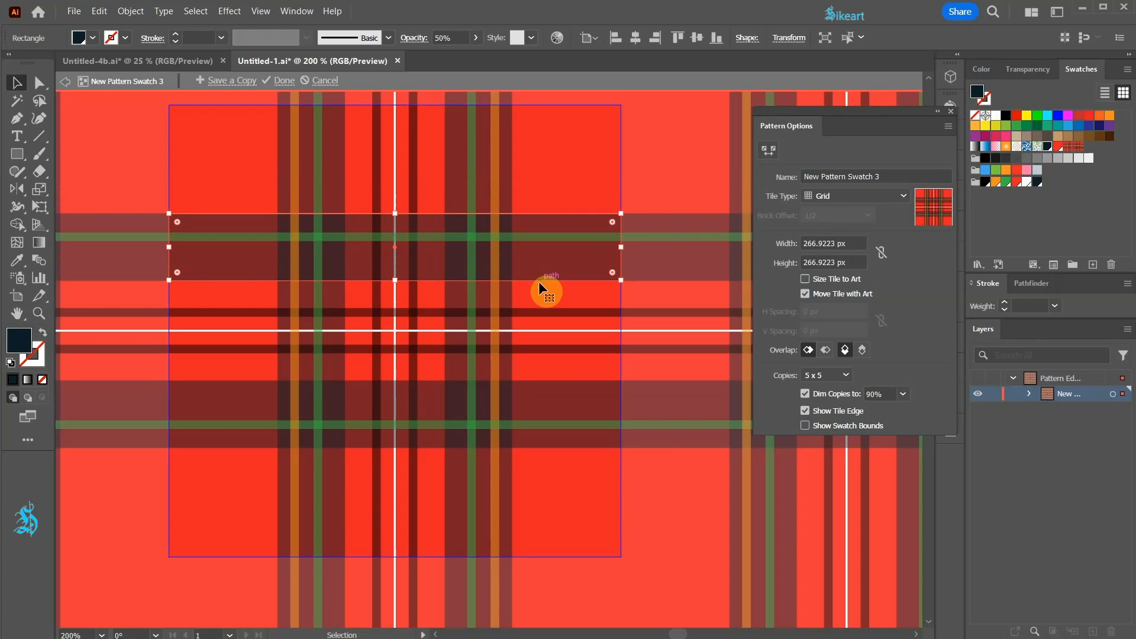
Step: Close the pattern options and leave pattern editing mode
{"action": "left_click", "coordinate": [952, 111]}
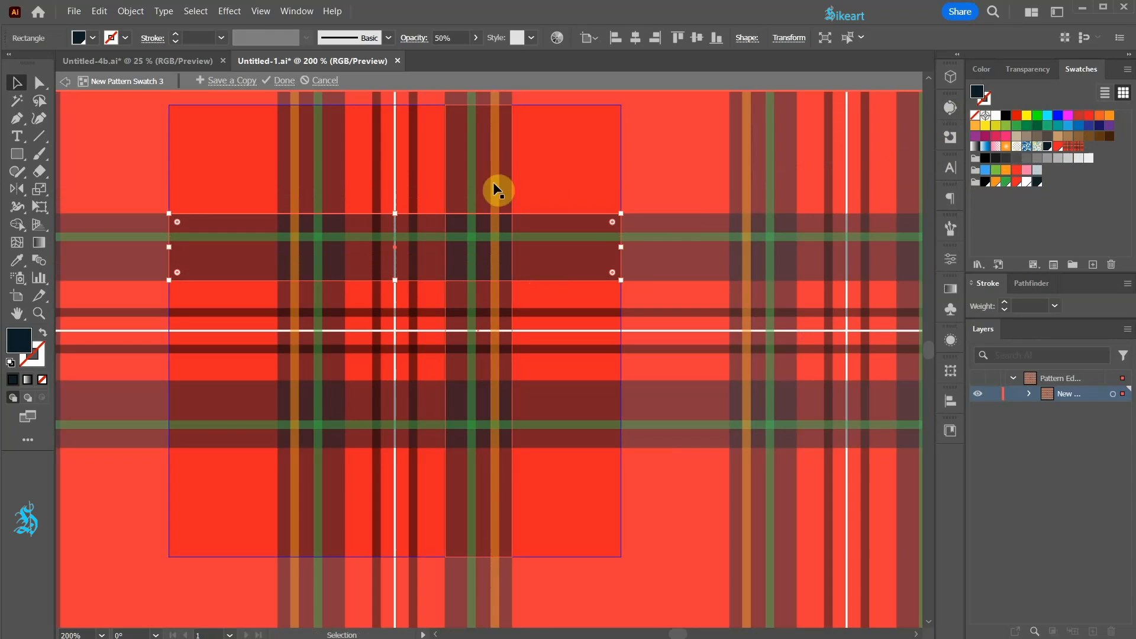
{"action": "key", "text": "Escape"}
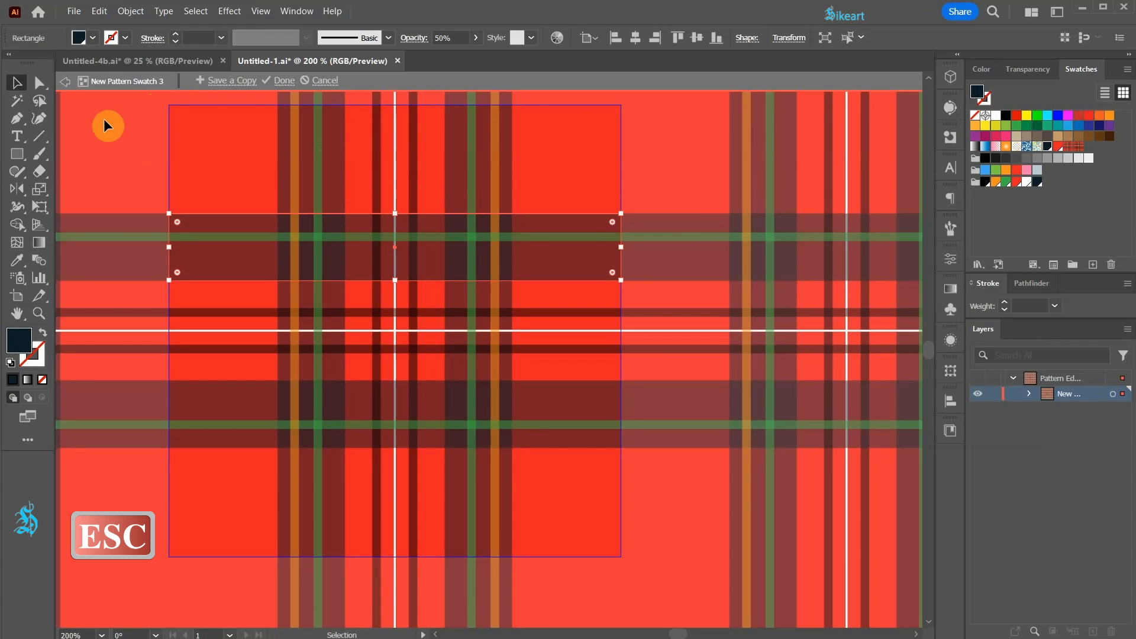
{"action": "key", "text": "Escape"}
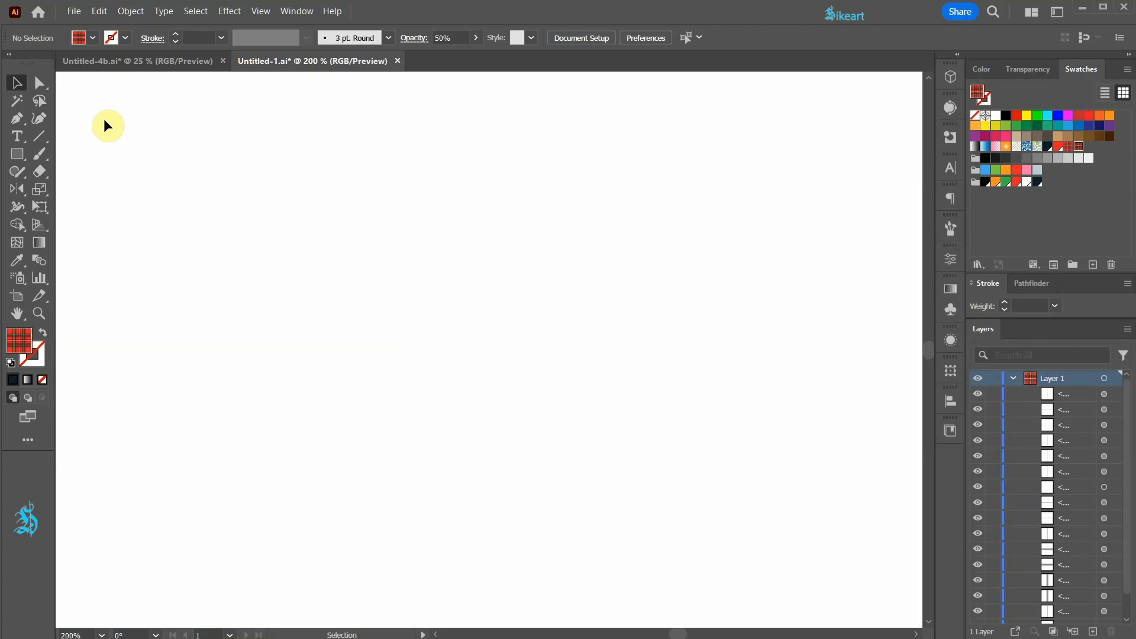
Step: Draw a rectangle covering the whole artboard, filled with the plaid pattern, and deselect it
{"action": "key", "text": "ctrl+0"}
{"action": "left_click", "coordinate": [18, 155]}
{"action": "left_click_drag", "start_coordinate": [63, 80], "coordinate": [916, 621]}
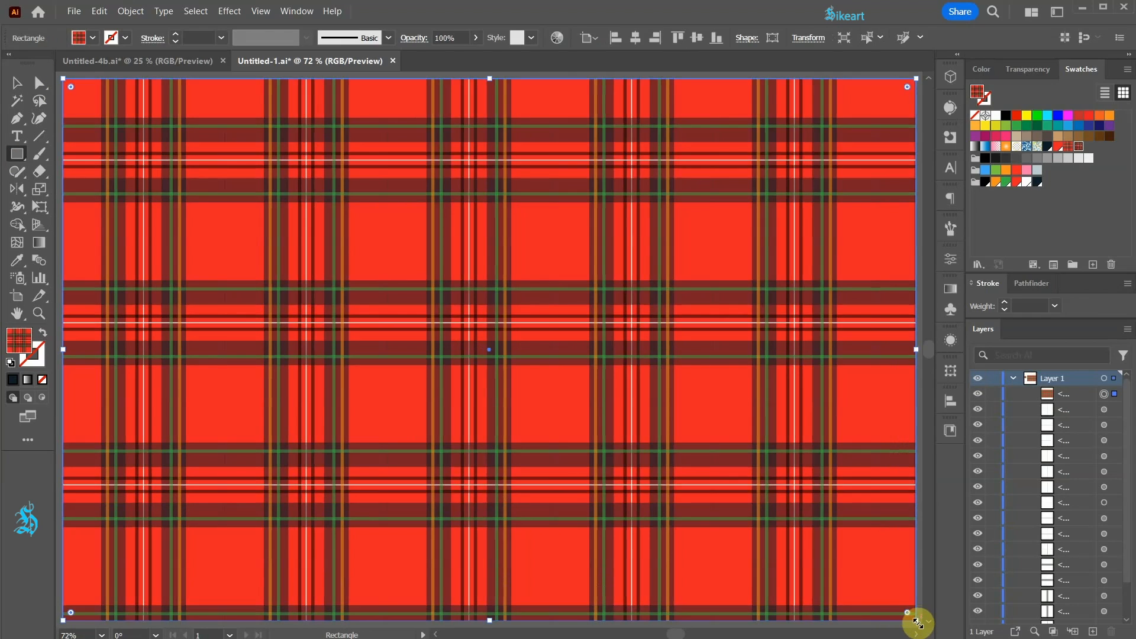
{"action": "left_click", "coordinate": [923, 600], "text": "ctrl"}
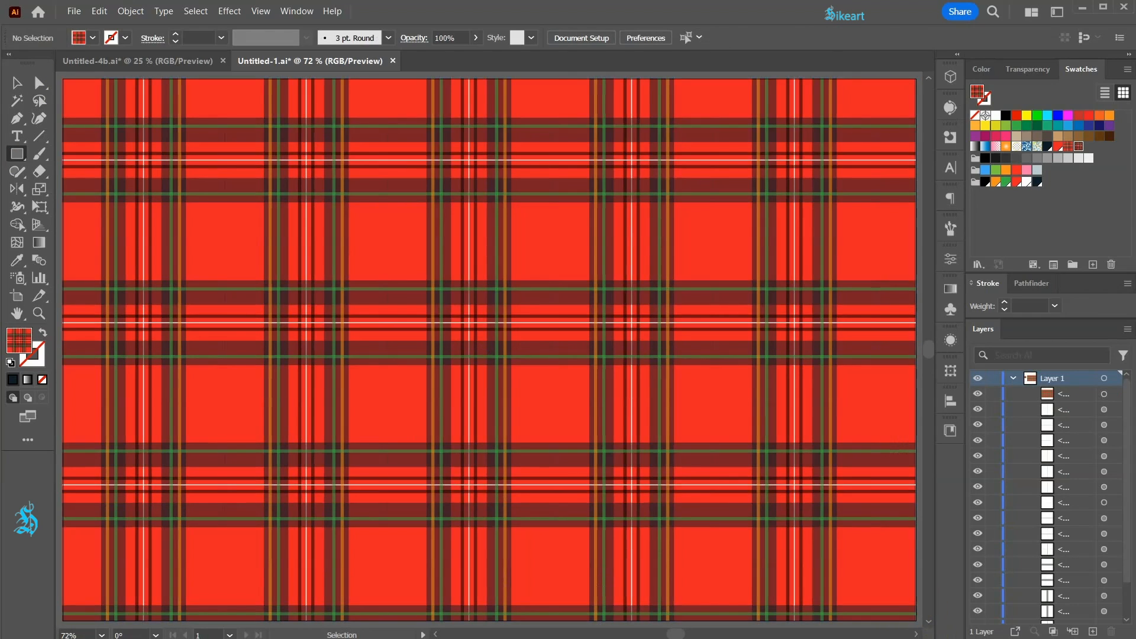